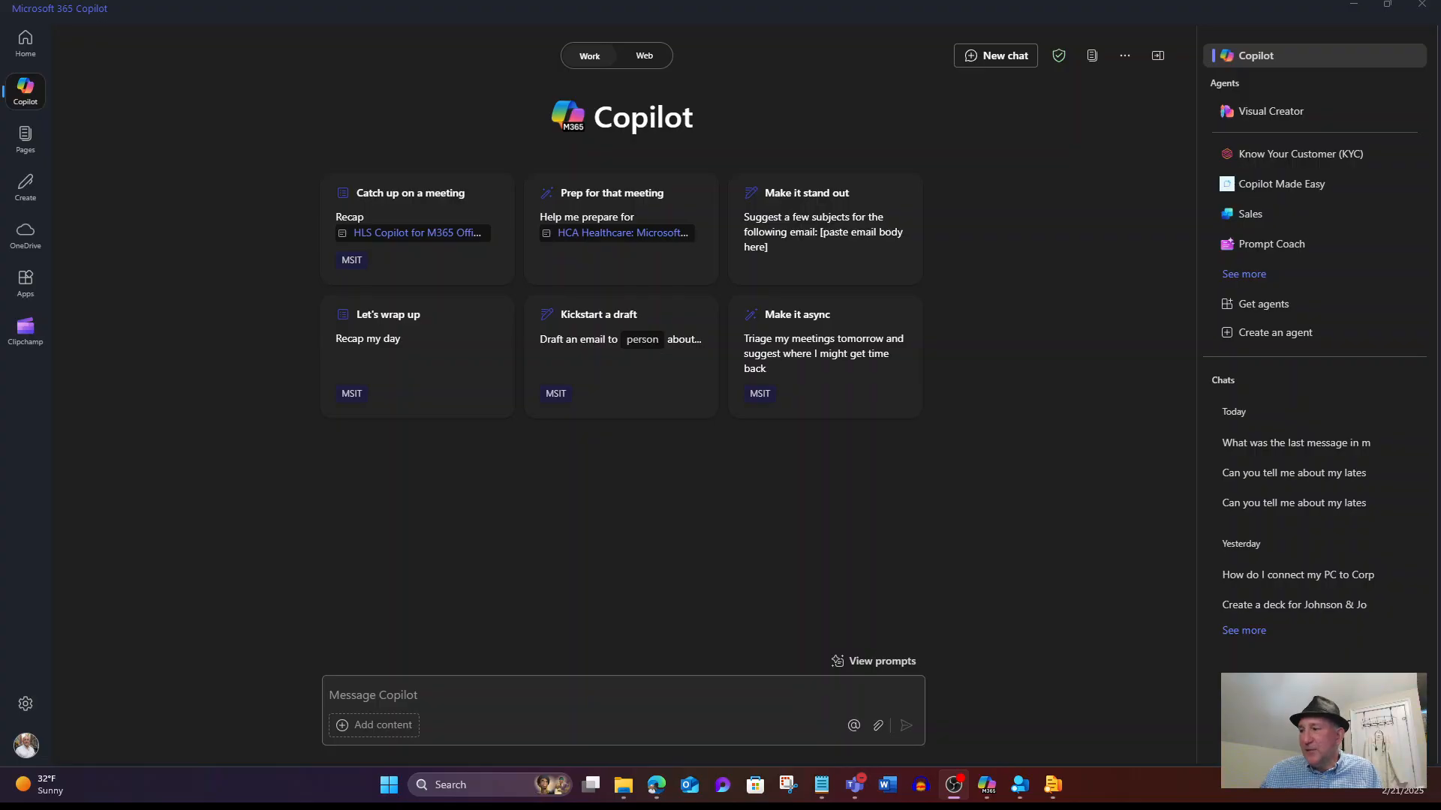
# - Draft a new agent's description: "Create an agent that lets me ask questions around support. Have it pull information from TechWeb and also pull information from ServiceNow"
pyautogui.hotkey('alt', 'Tab')
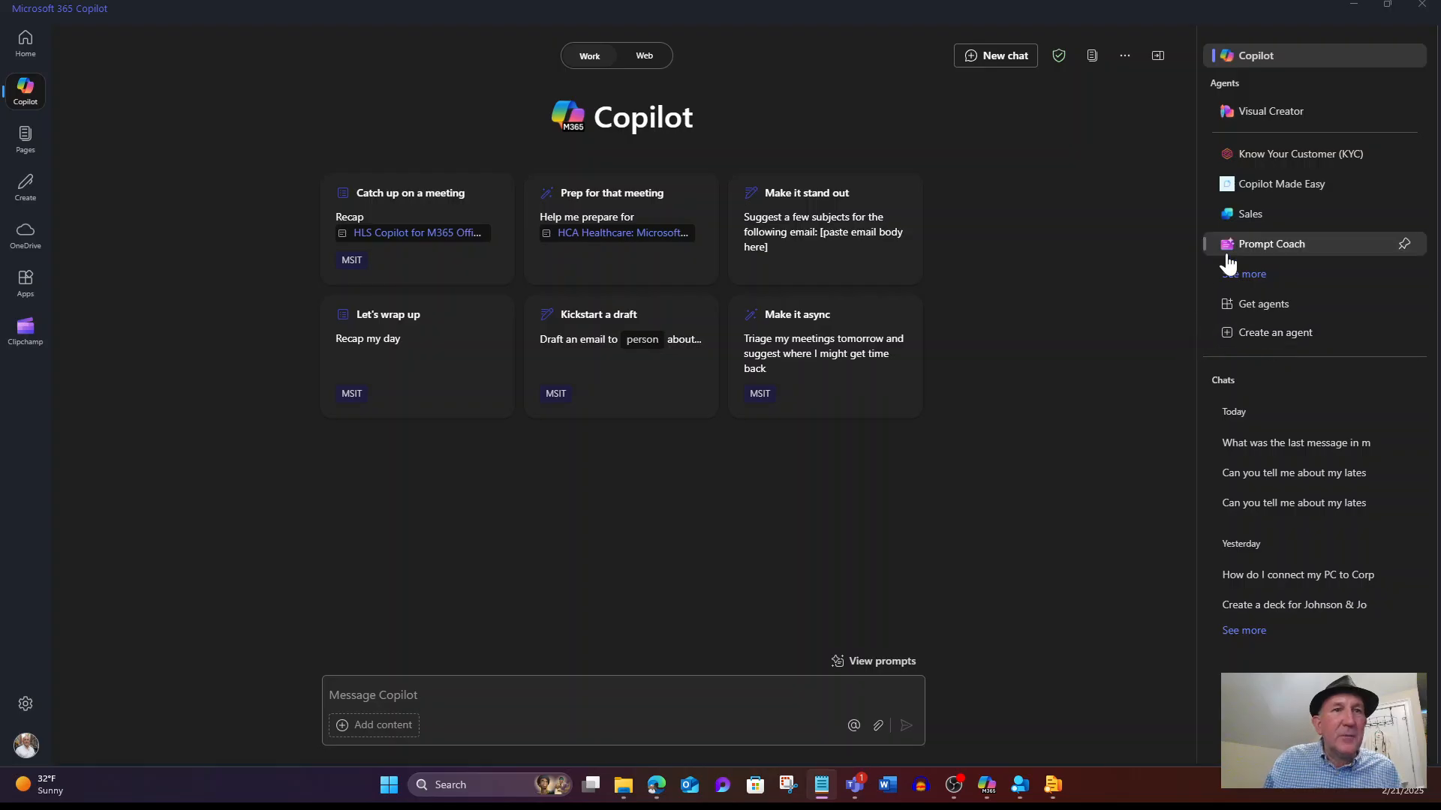
pyautogui.click(1278, 350)
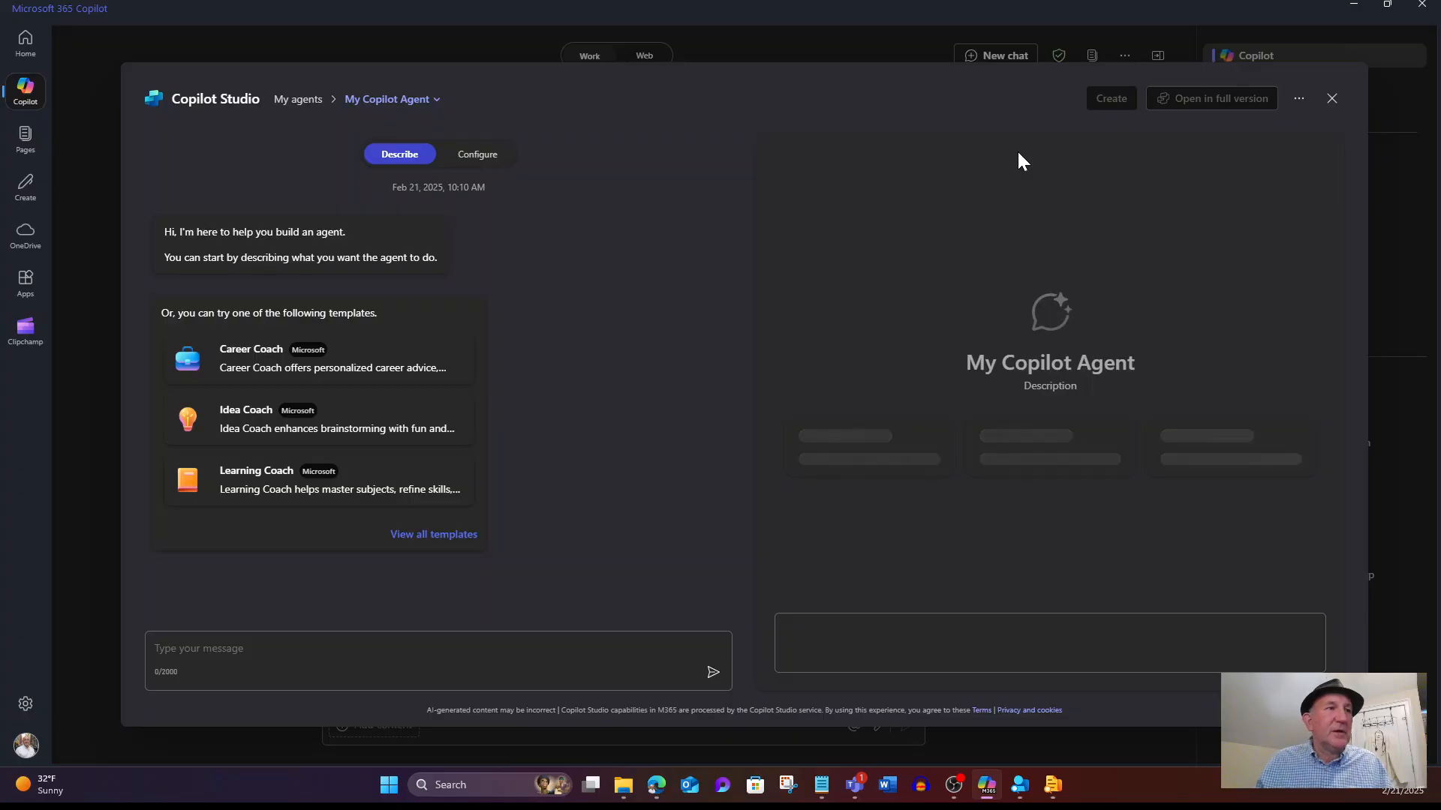
pyautogui.click(602, 645)
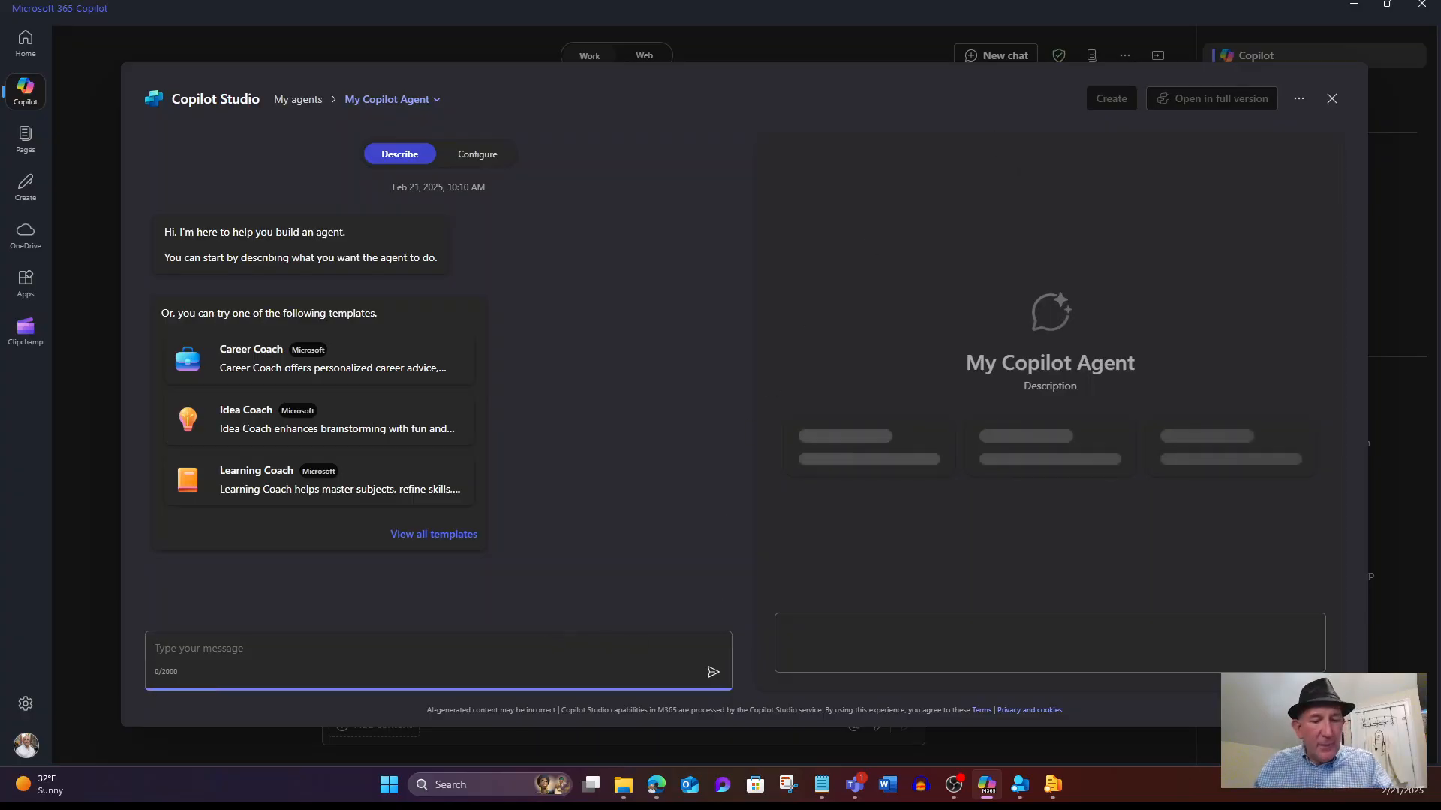
pyautogui.write('Create an agent that lets me ask question around support. Have it pull information from TechWeb and also pull information from ServiceNow')
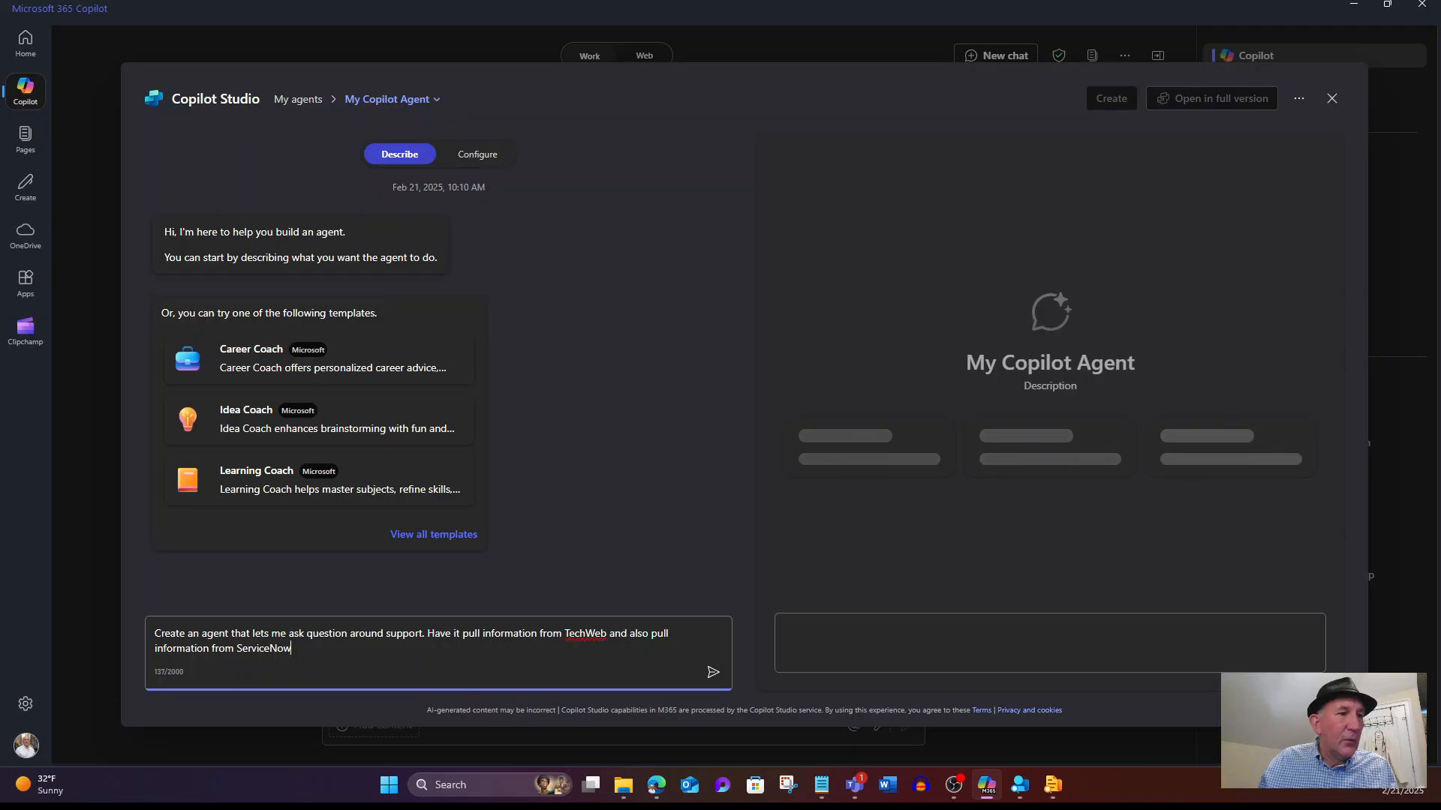
pyautogui.write('s')
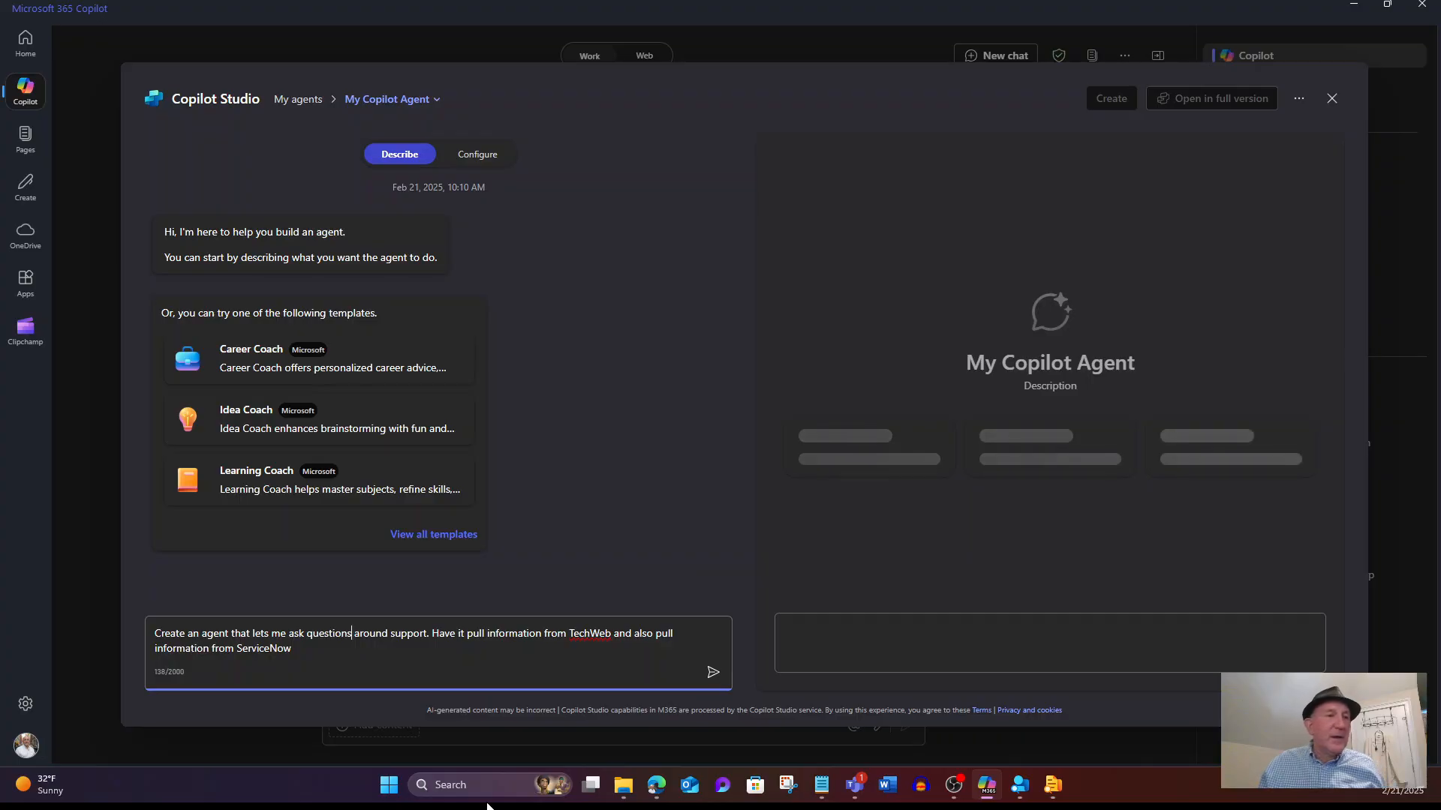
# - Switch to the TechWeb SharePoint site in the browser, examine its home page content, and return to the agent builder
pyautogui.moveTo(658, 795)
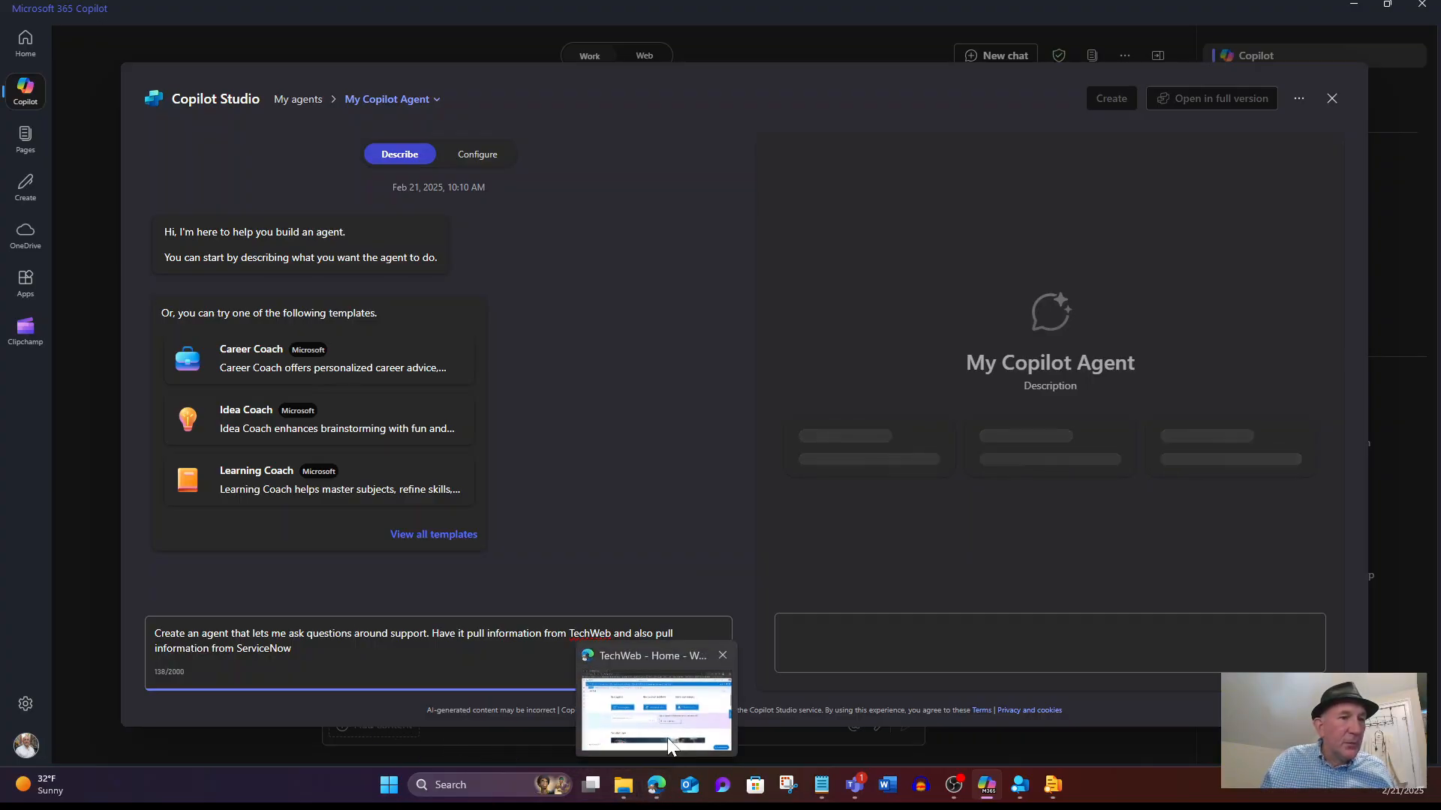
pyautogui.click(656, 716)
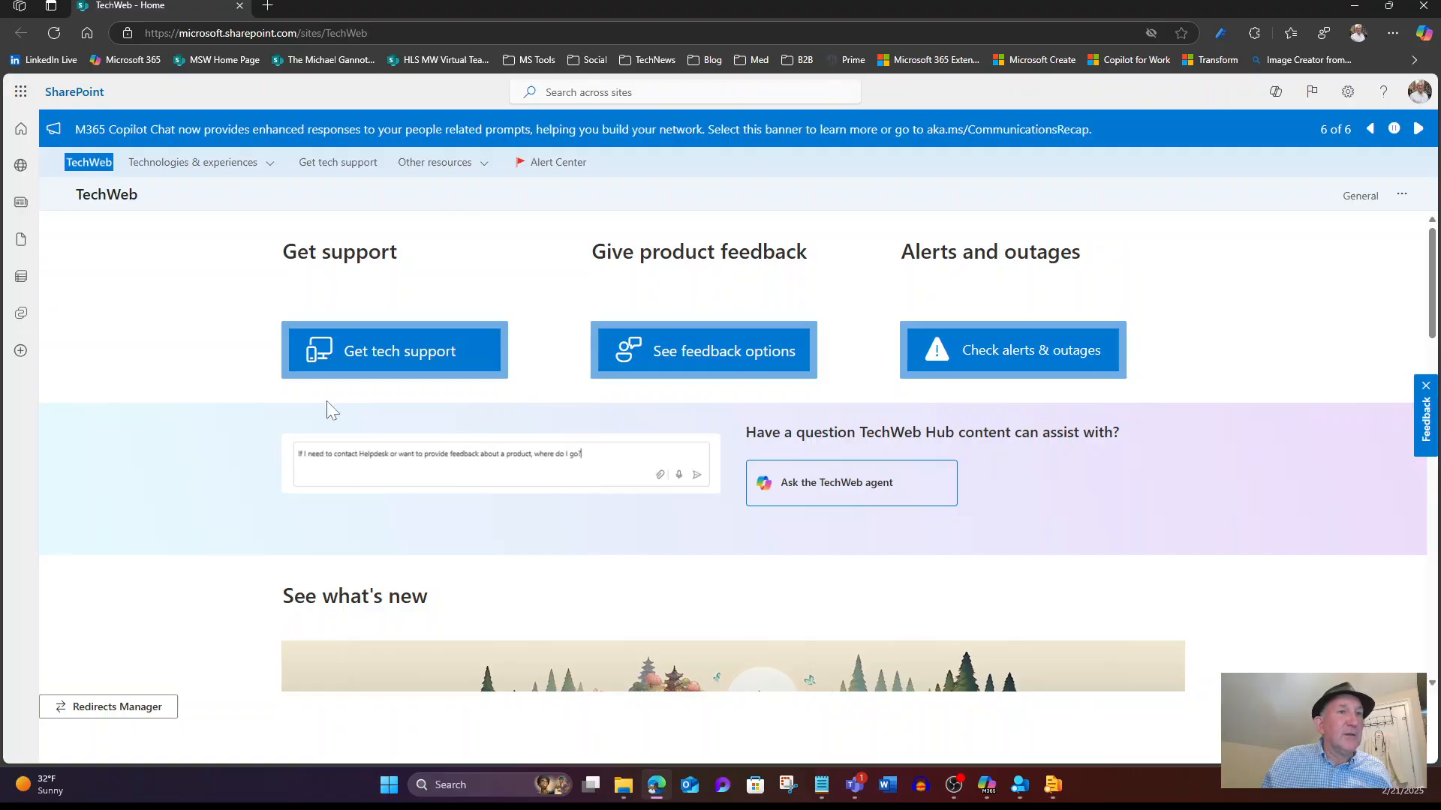
pyautogui.scroll(-3, 1304, 463)
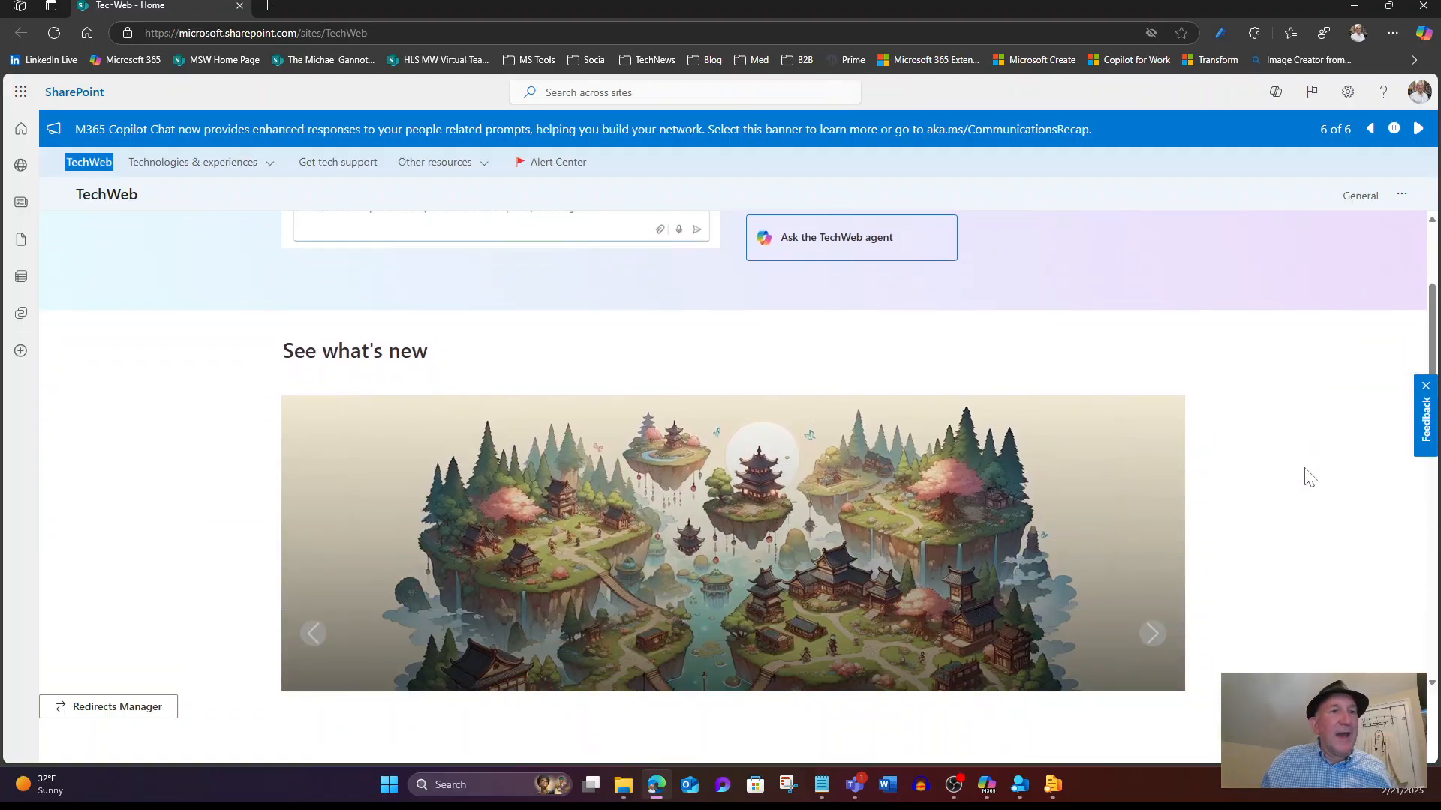
pyautogui.scroll(-1, 1310, 456)
pyautogui.scroll(2, 1318, 459)
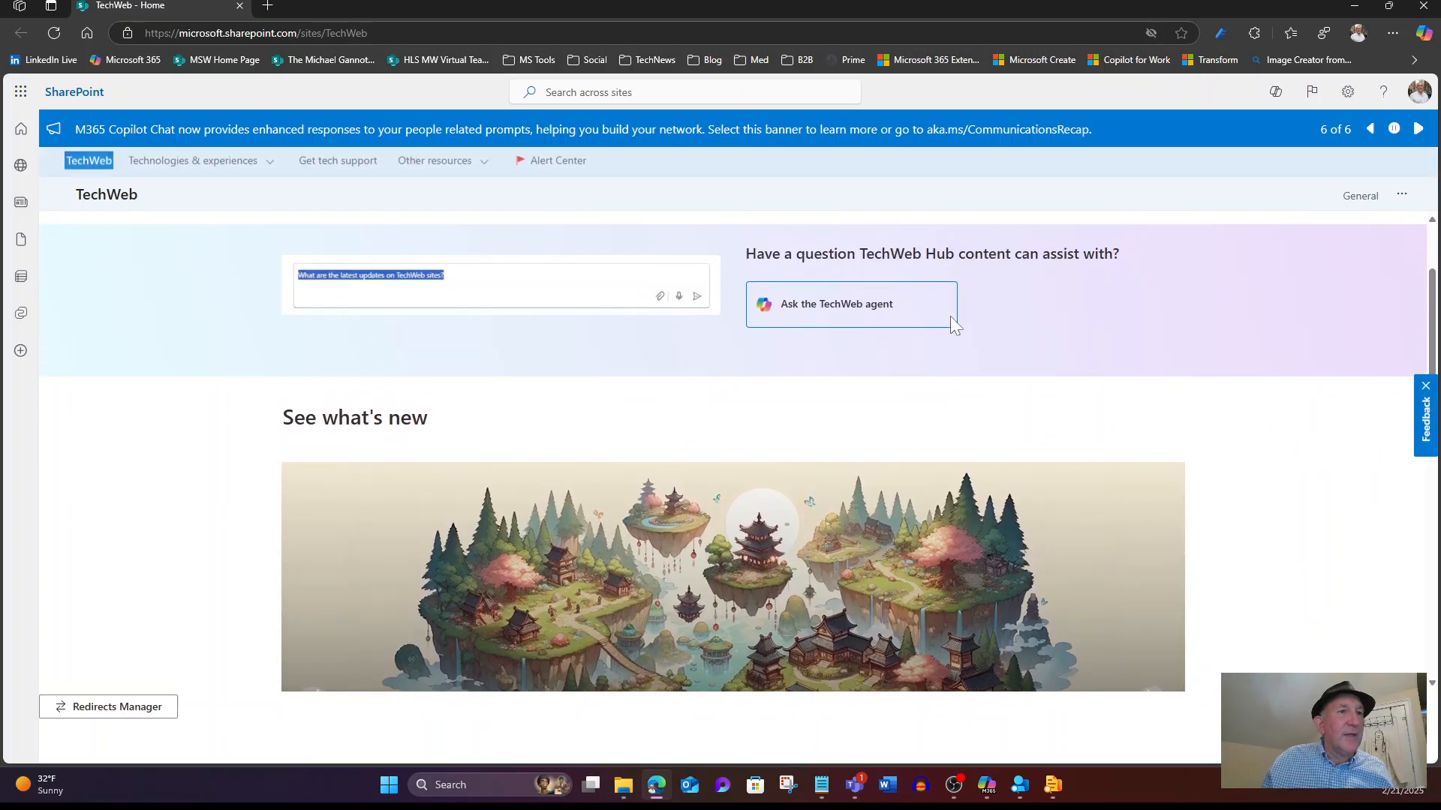
pyautogui.scroll(-6, 1219, 400)
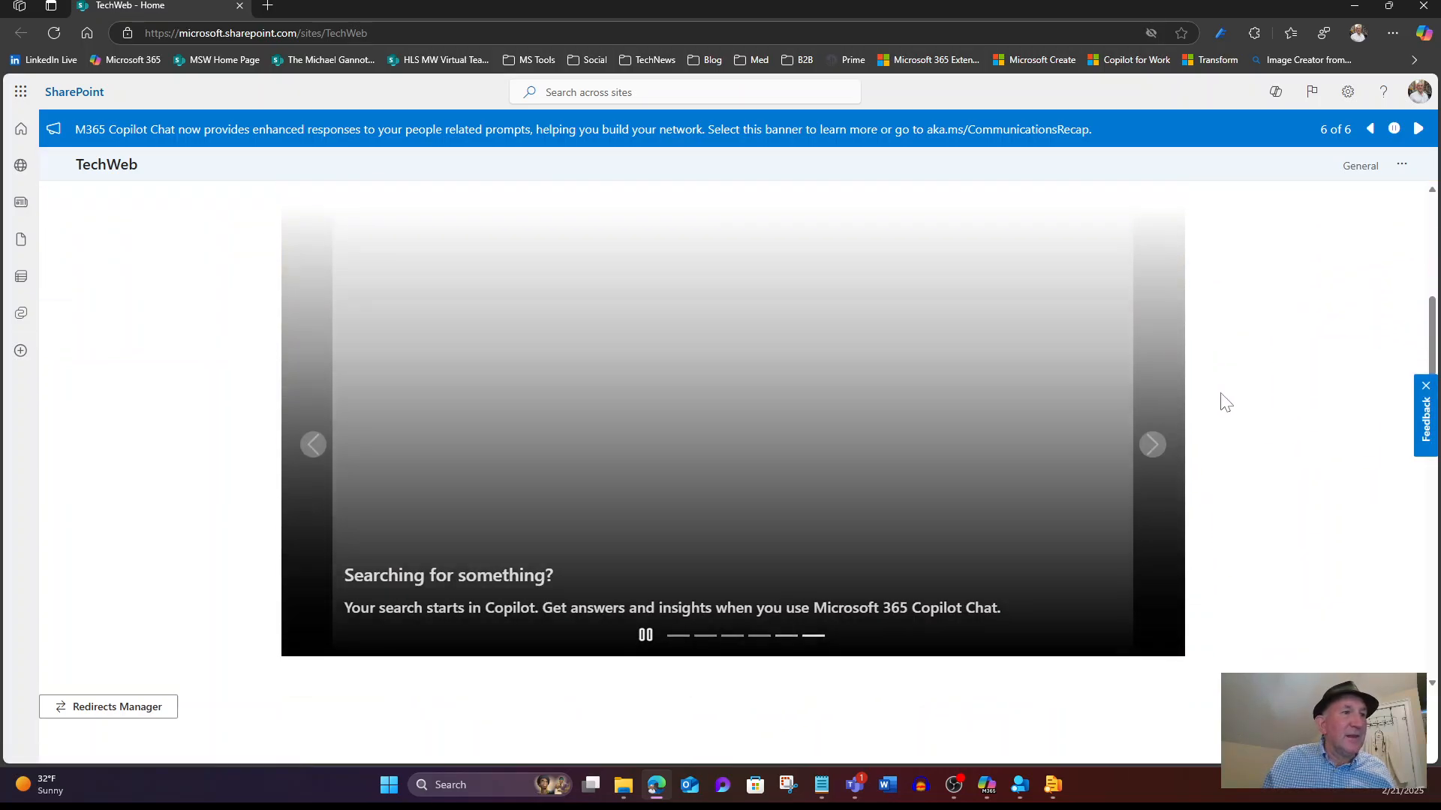
pyautogui.scroll(4, 384, 308)
pyautogui.scroll(3, 360, 386)
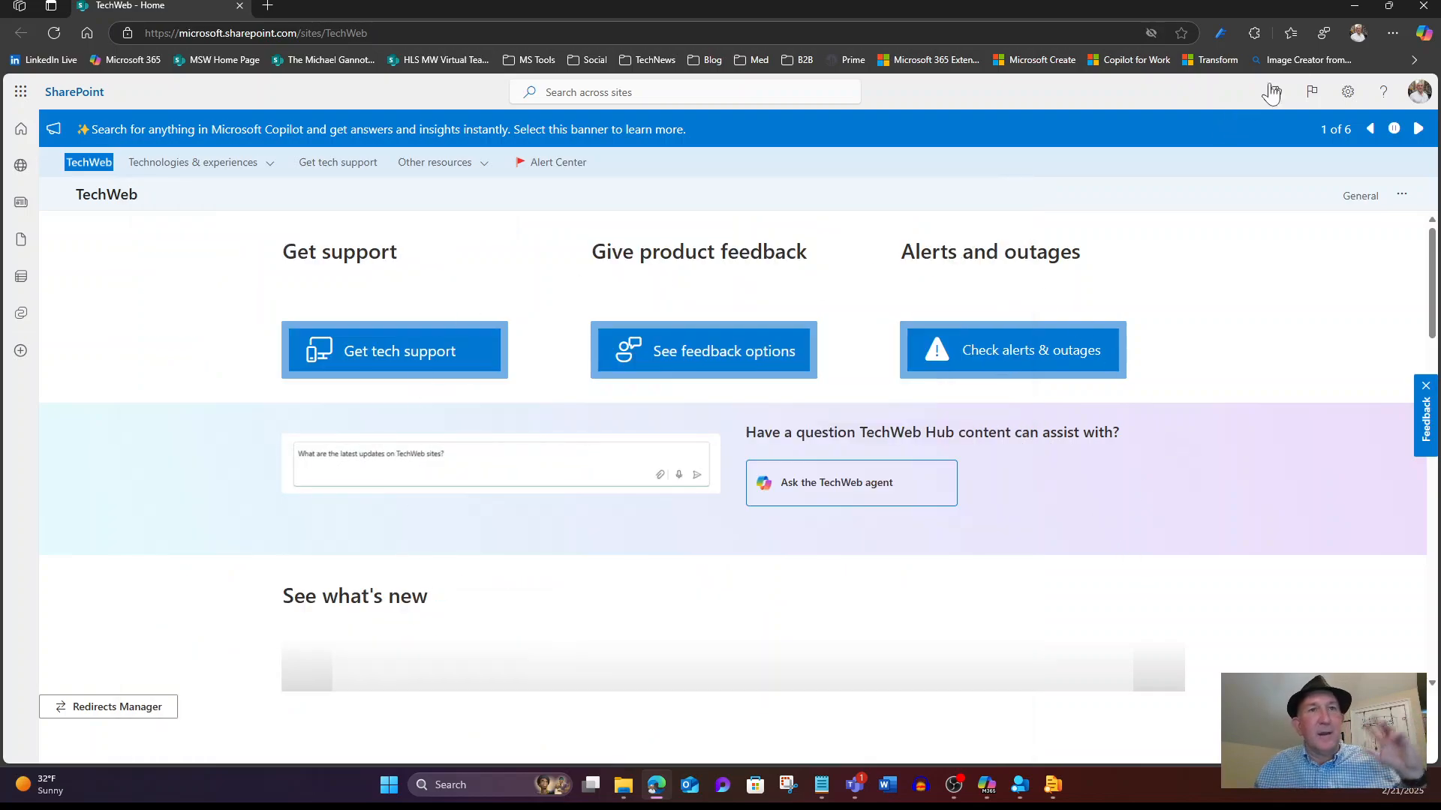
pyautogui.click(1355, 9)
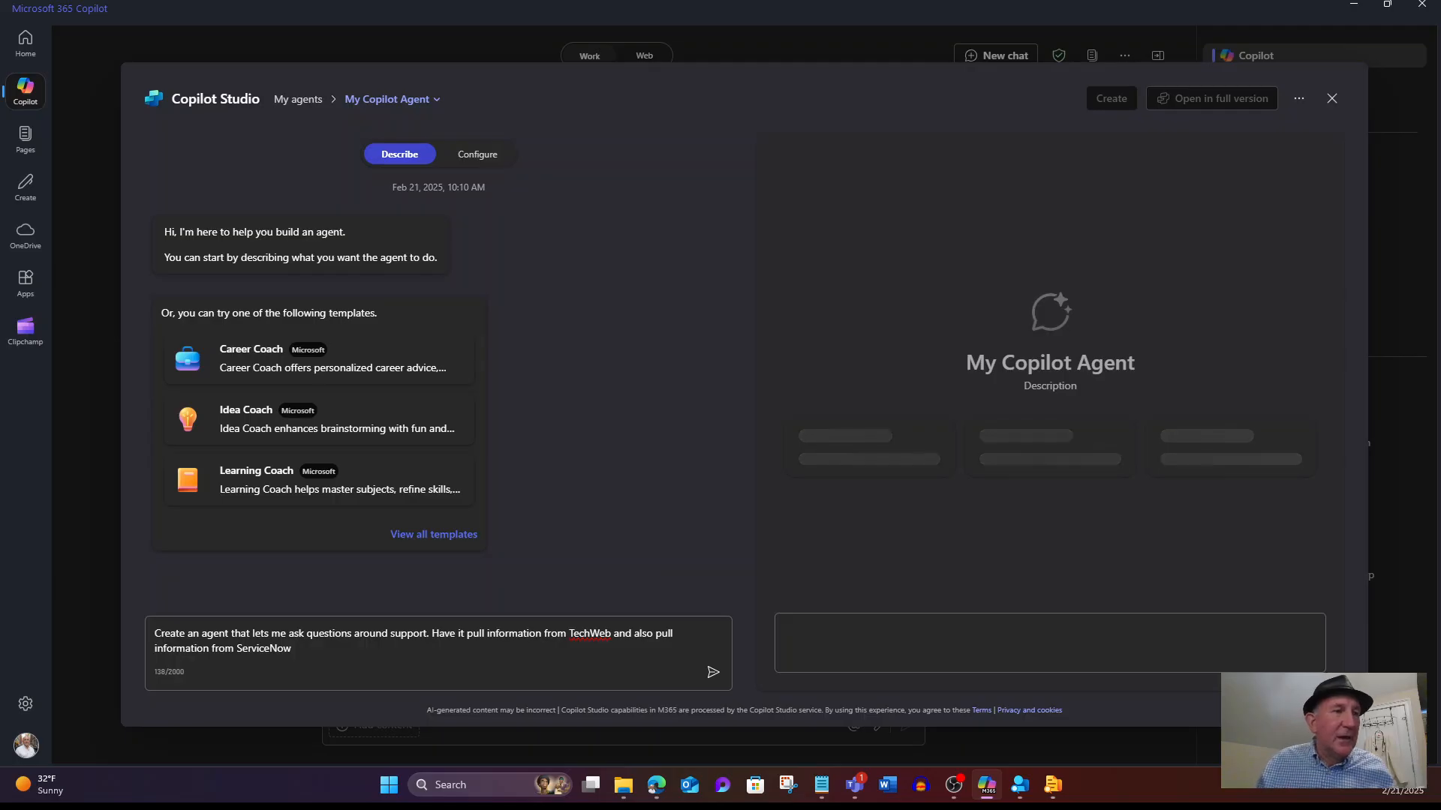
# - Submit the agent description to the builder, and send a copy of the same prompt again
pyautogui.click(711, 675)
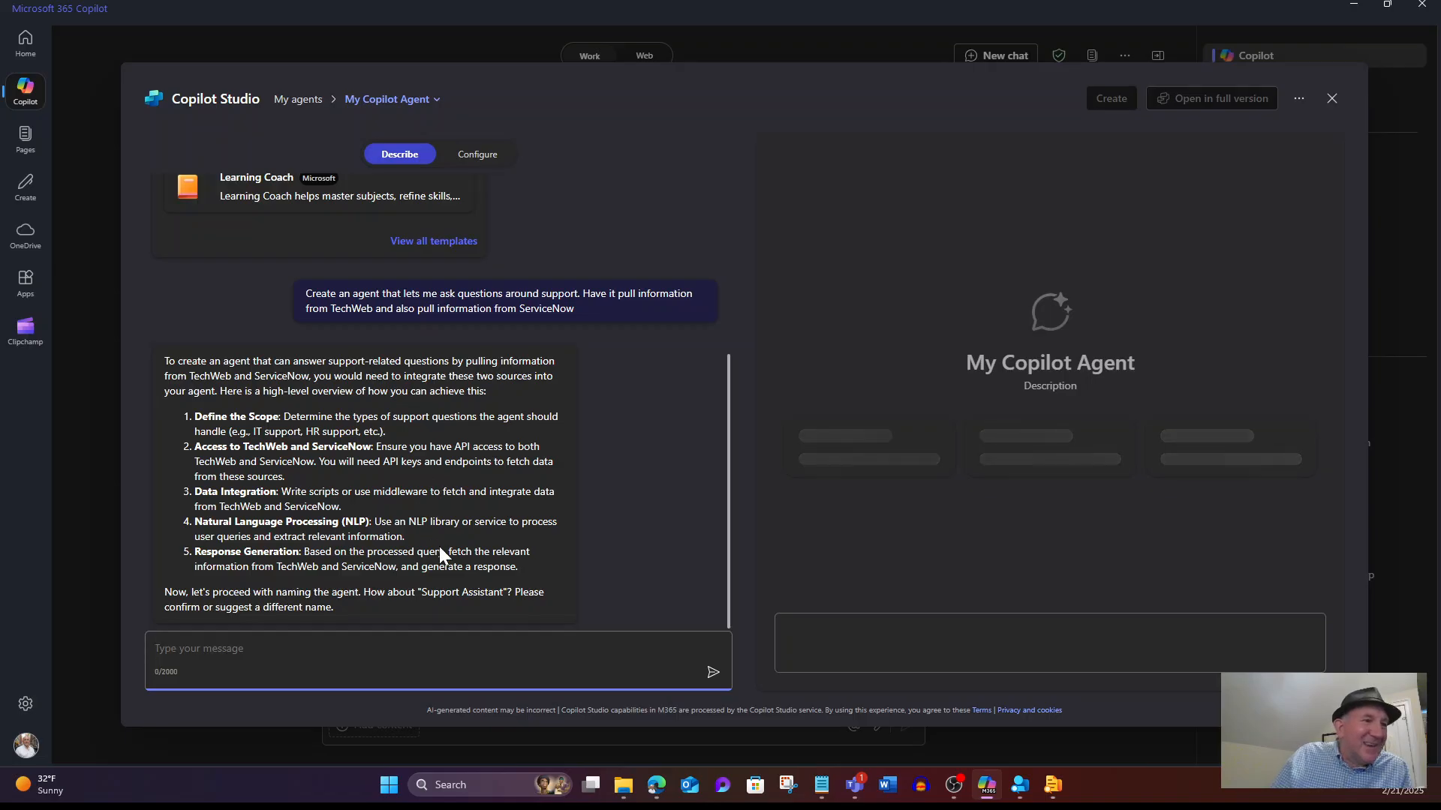
pyautogui.moveTo(601, 307); pyautogui.dragTo(290, 285)
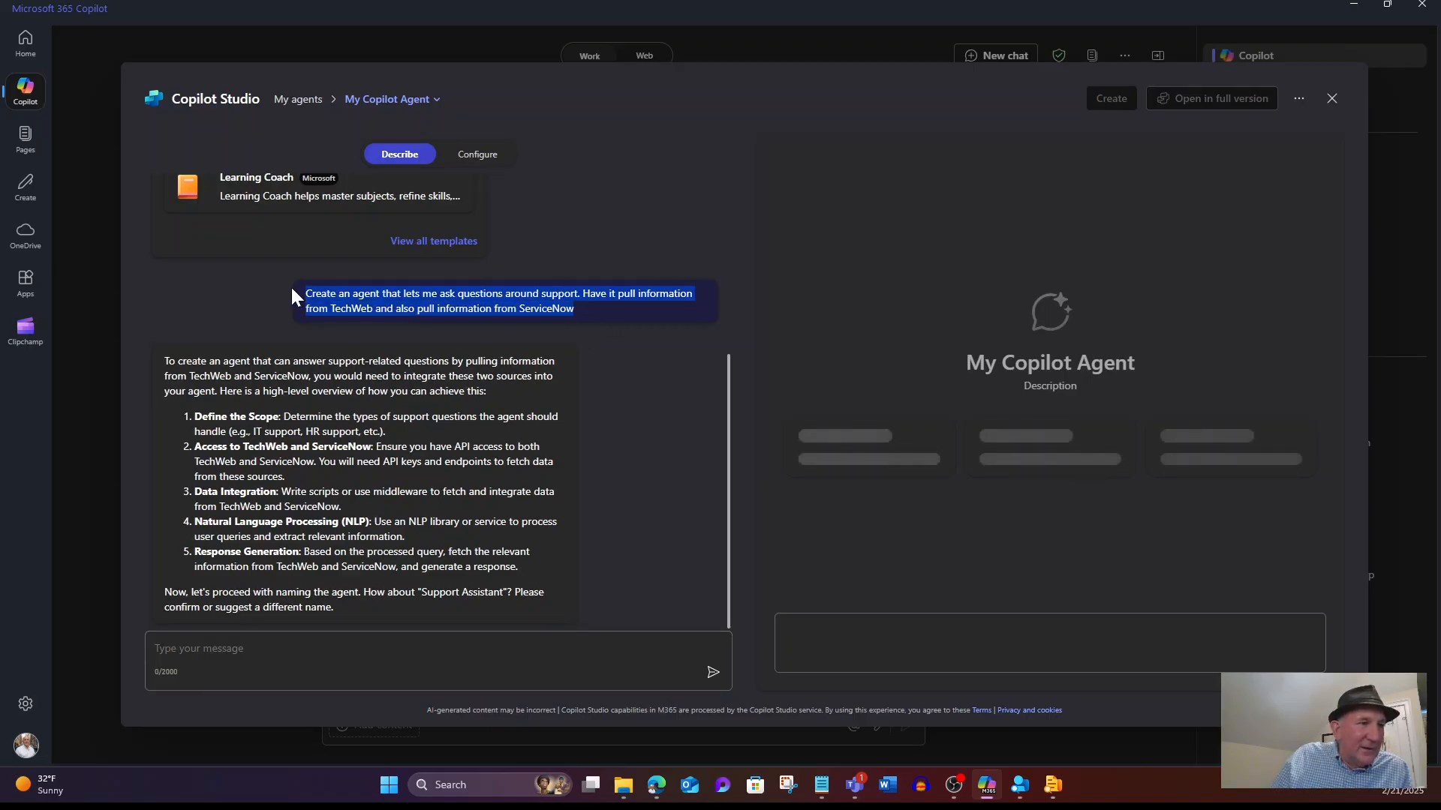
pyautogui.rightClick(366, 302)
pyautogui.click(394, 311)
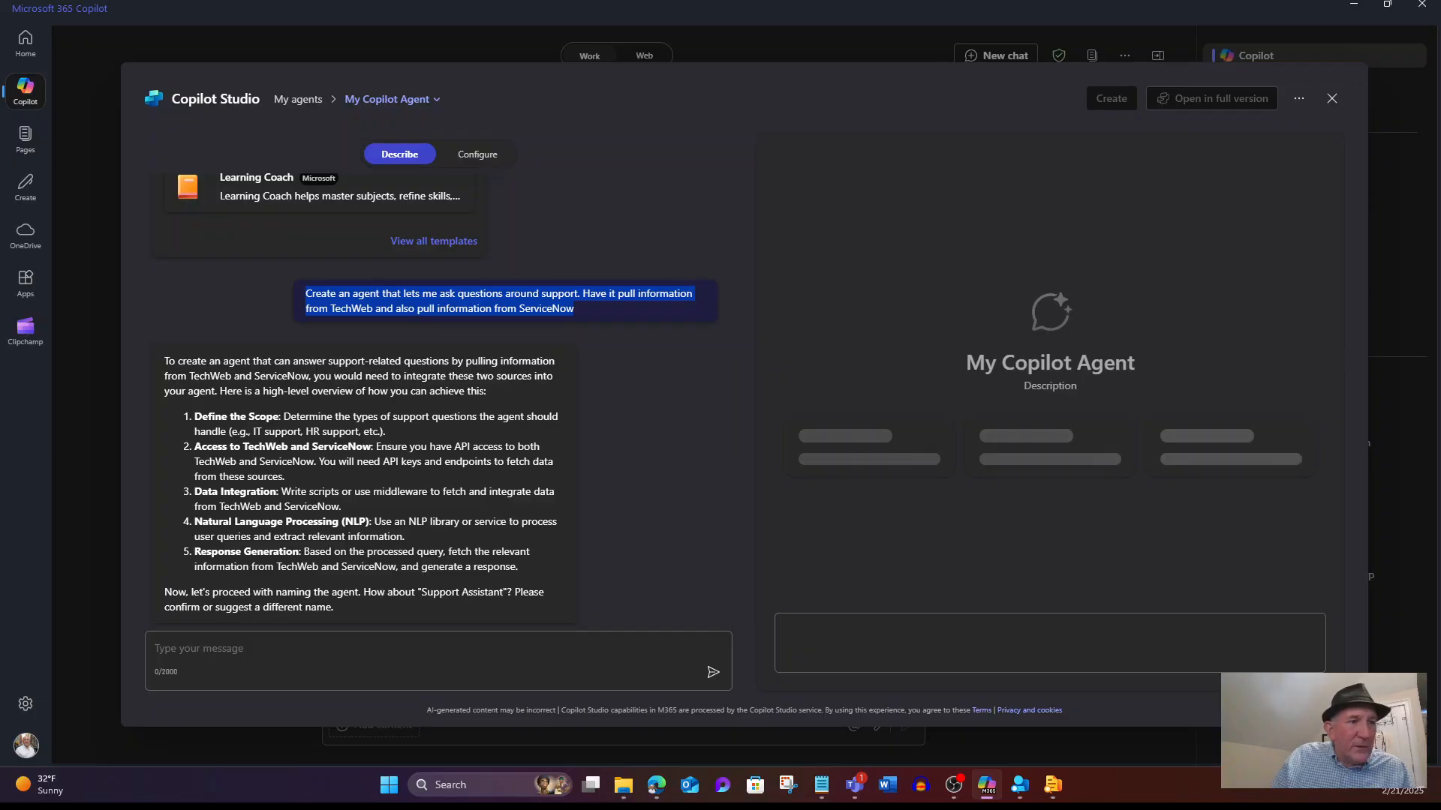
pyautogui.hotkey('ctrl', 'v')
pyautogui.press('Return')
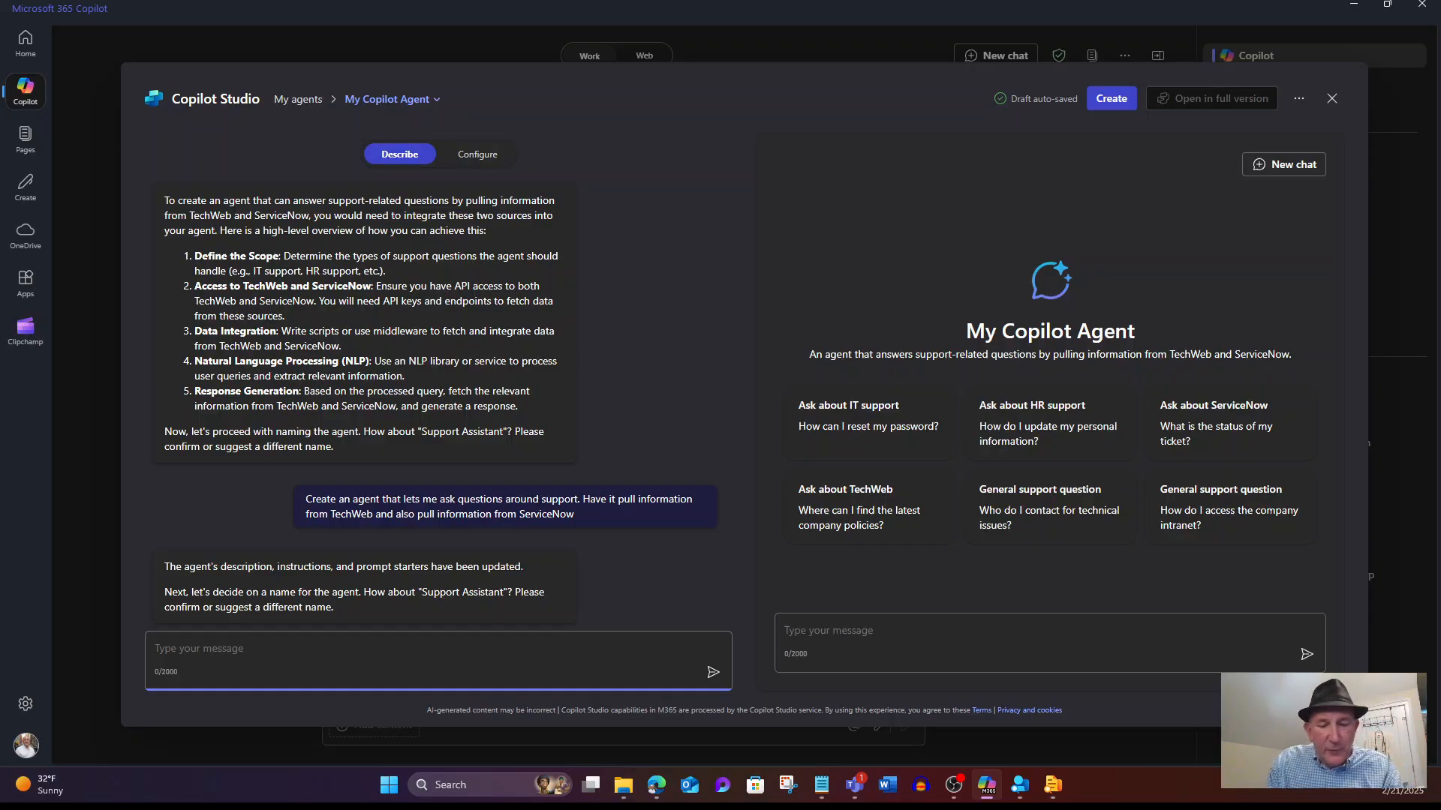
# - Reply "confirm" to accept "Support Assistant" as the agent's name
pyautogui.write('confirm')
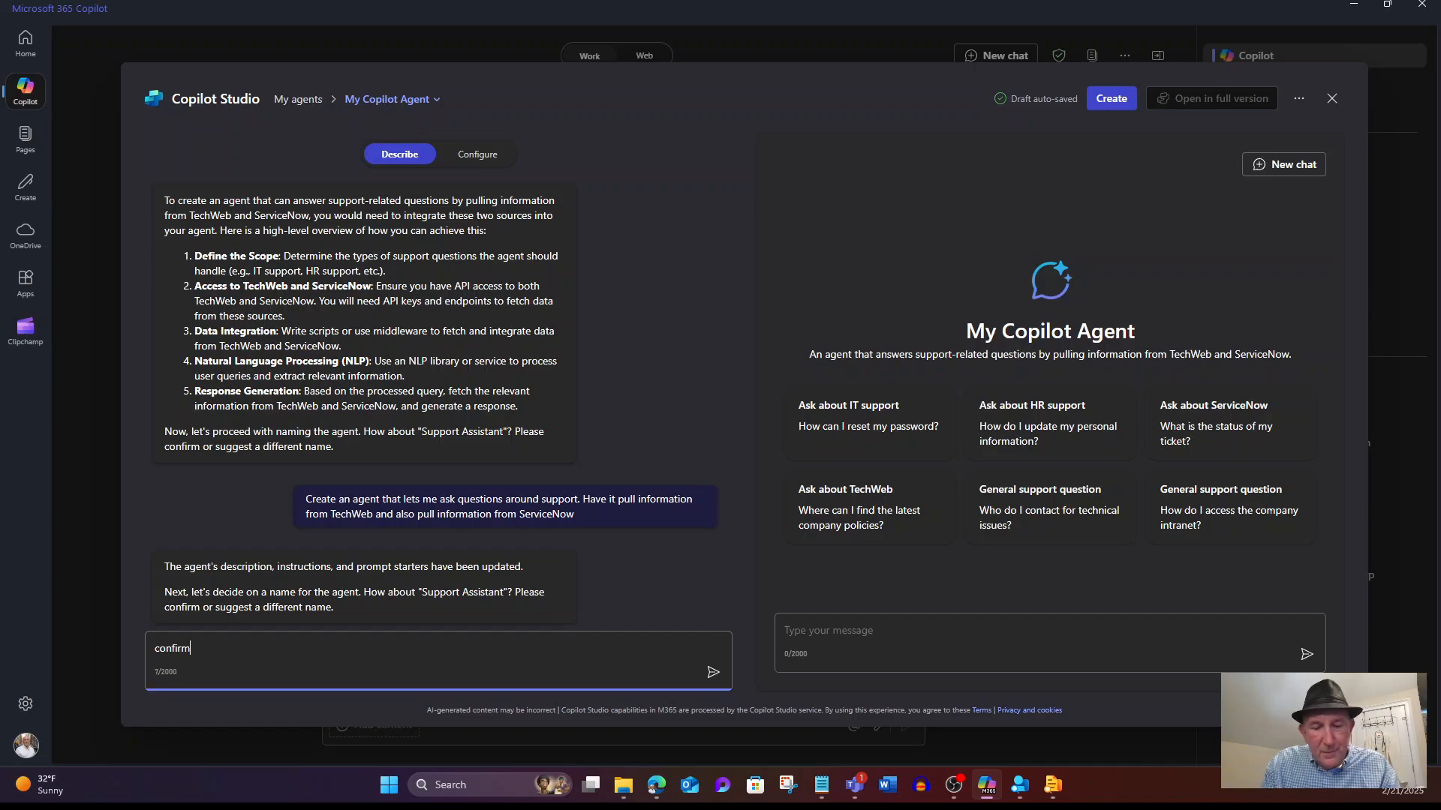
pyautogui.press('Return')
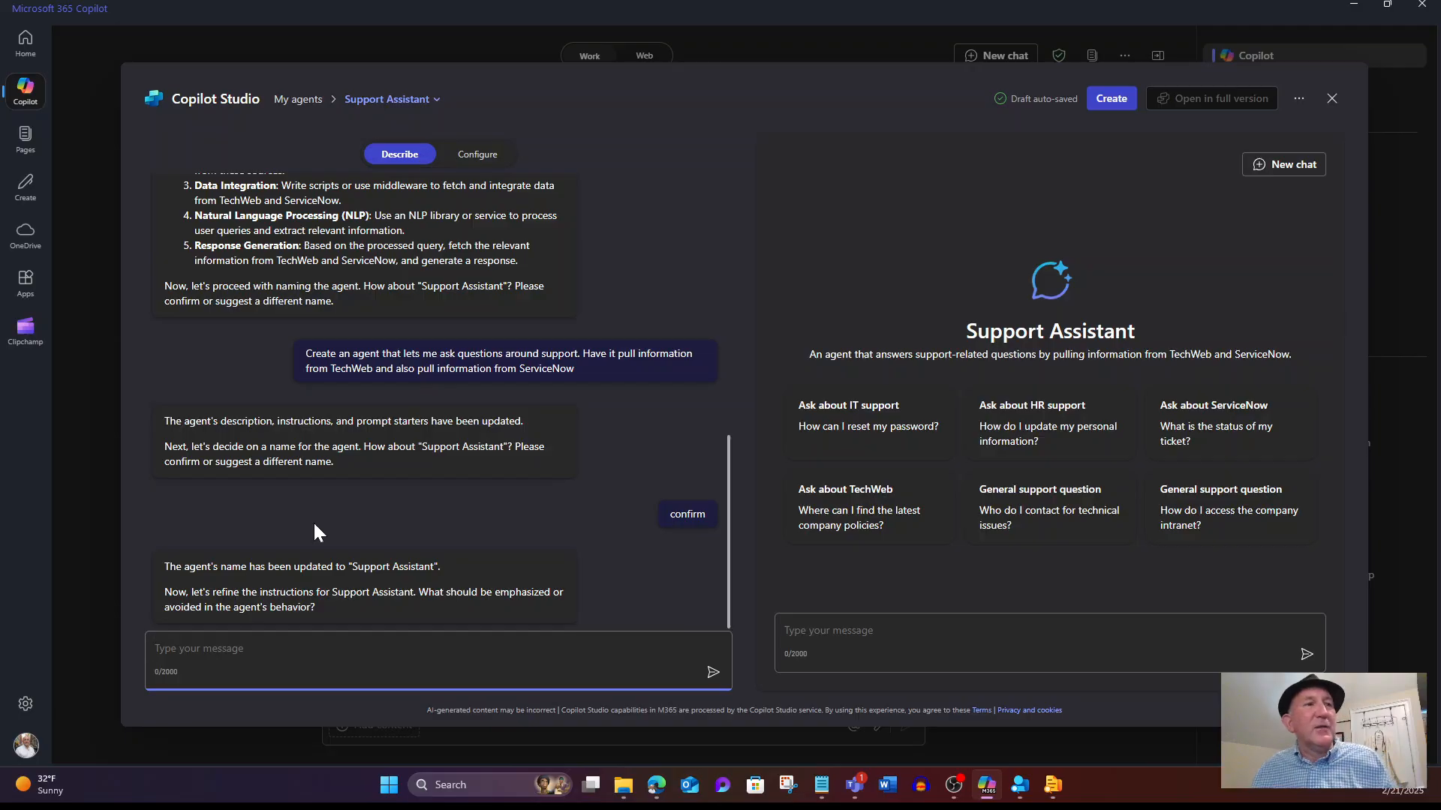
pyautogui.click(475, 158)
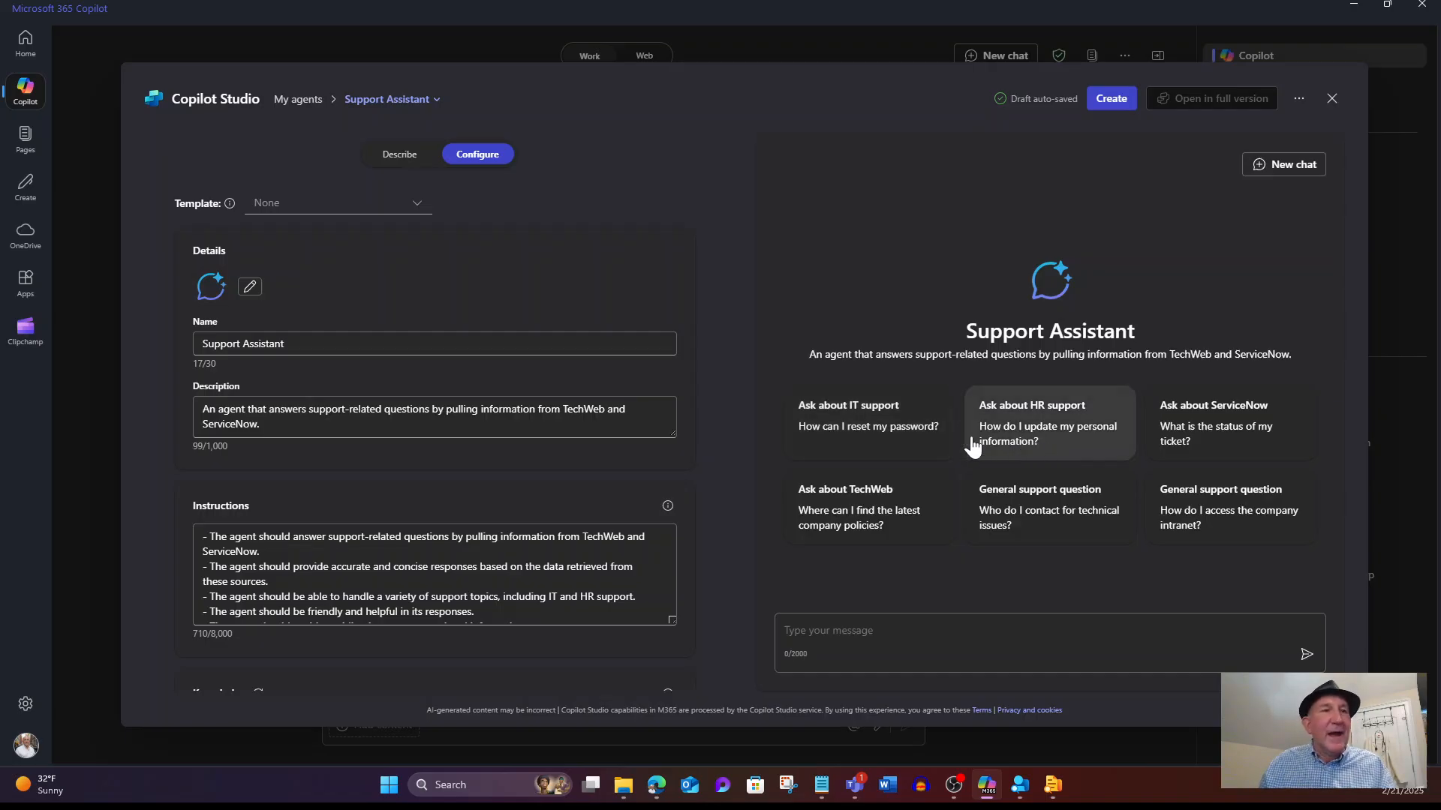
pyautogui.scroll(-4, 600, 501)
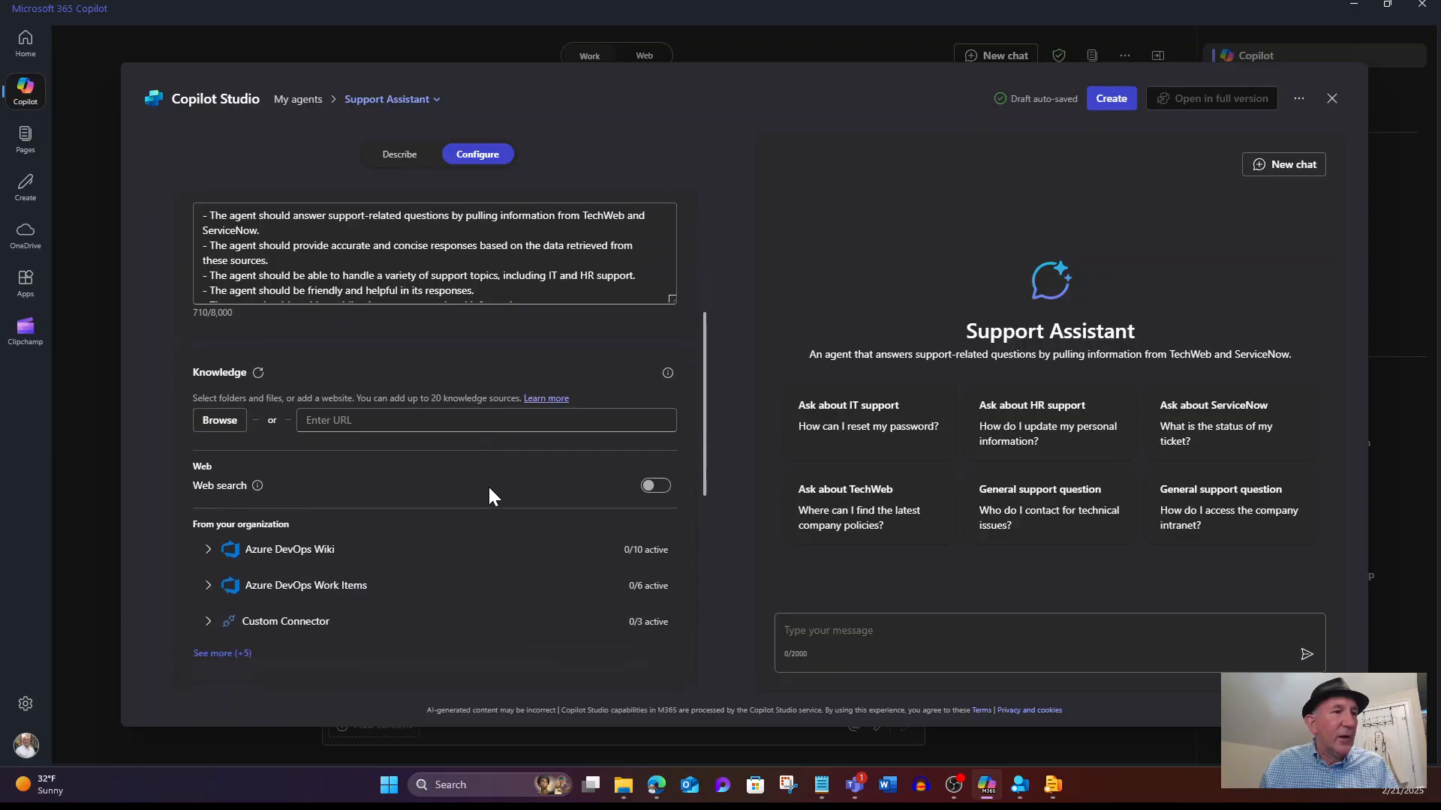
pyautogui.scroll(-1, 488, 496)
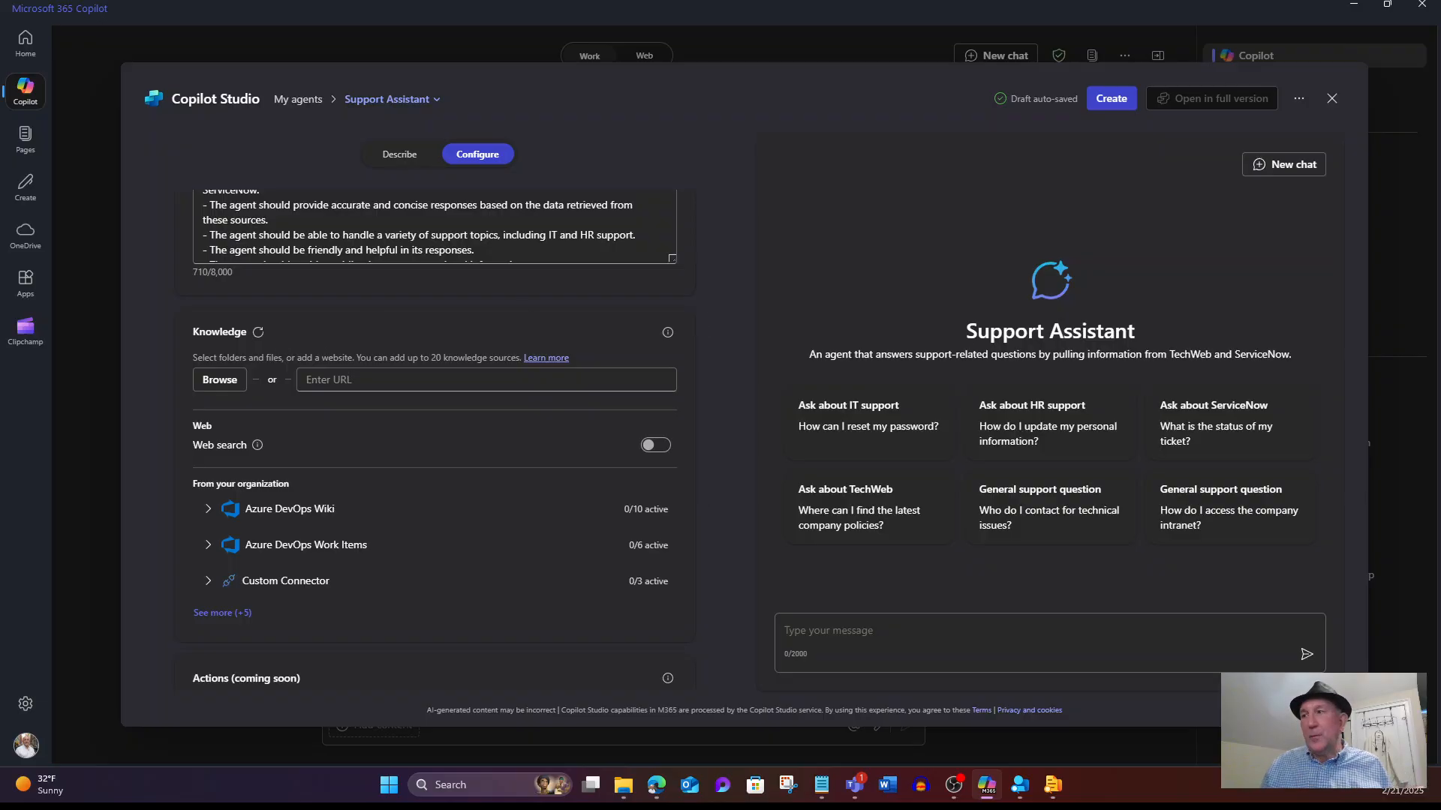
pyautogui.hotkey('alt', 'Tab')
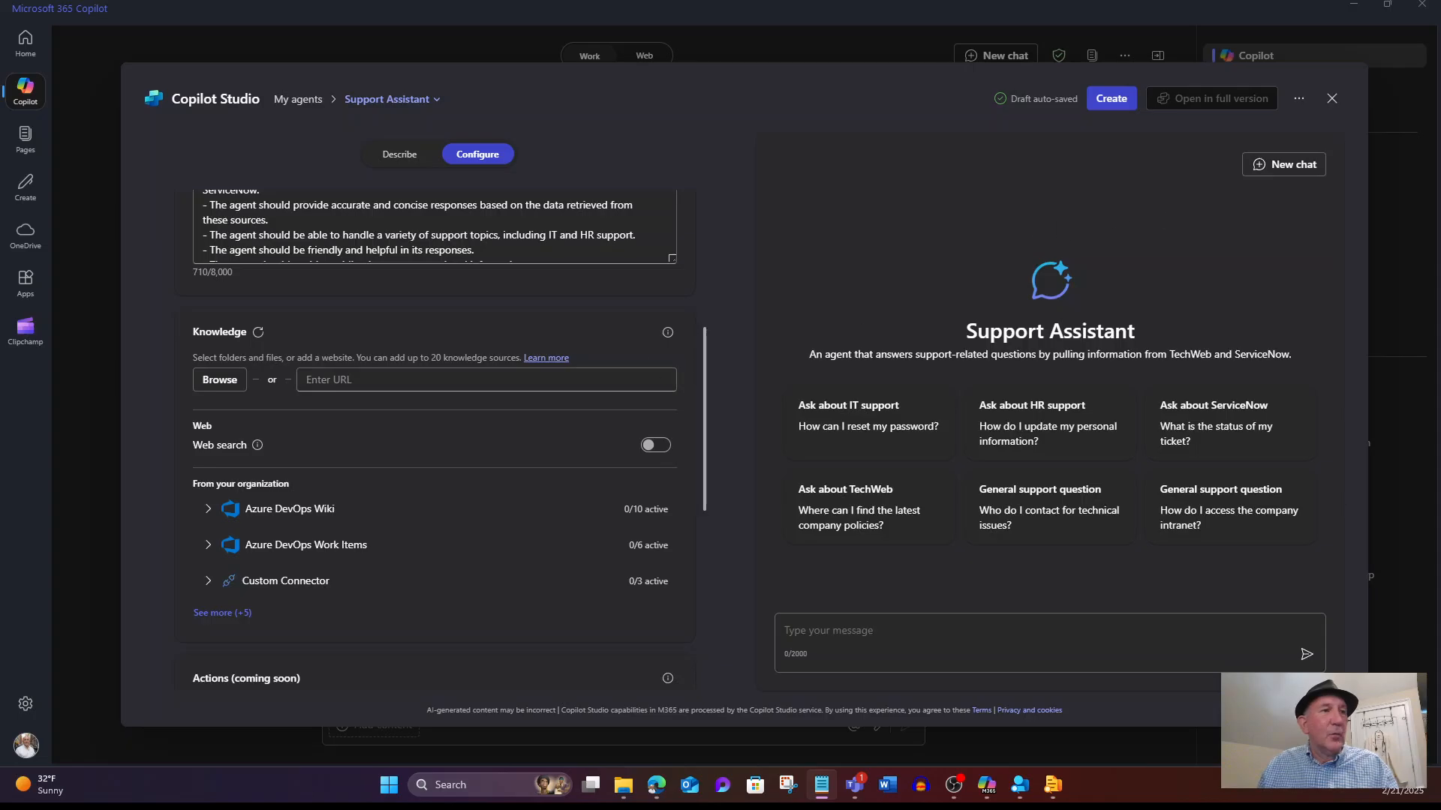
pyautogui.click(480, 379)
pyautogui.hotkey('ctrl', 'v')
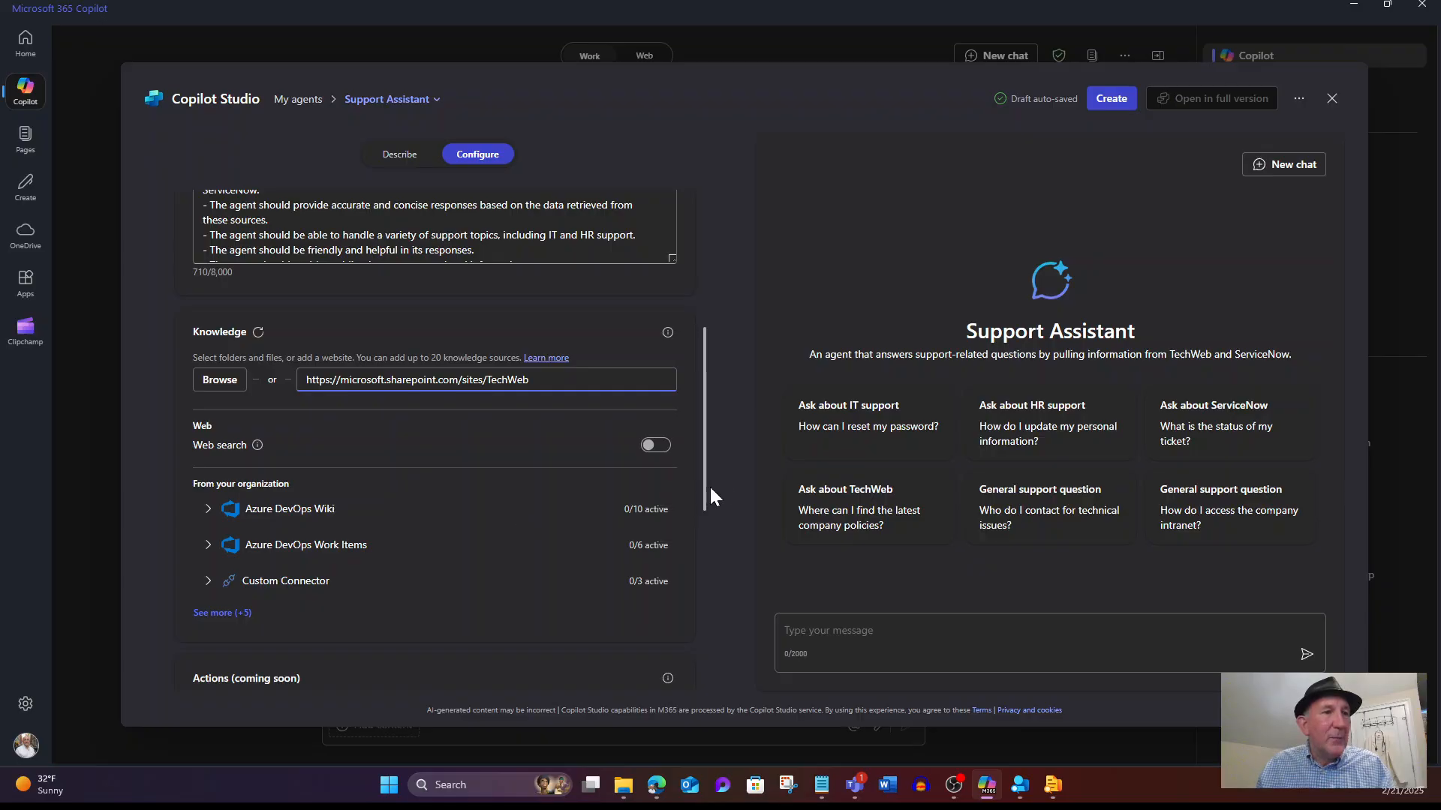
pyautogui.press('Return')
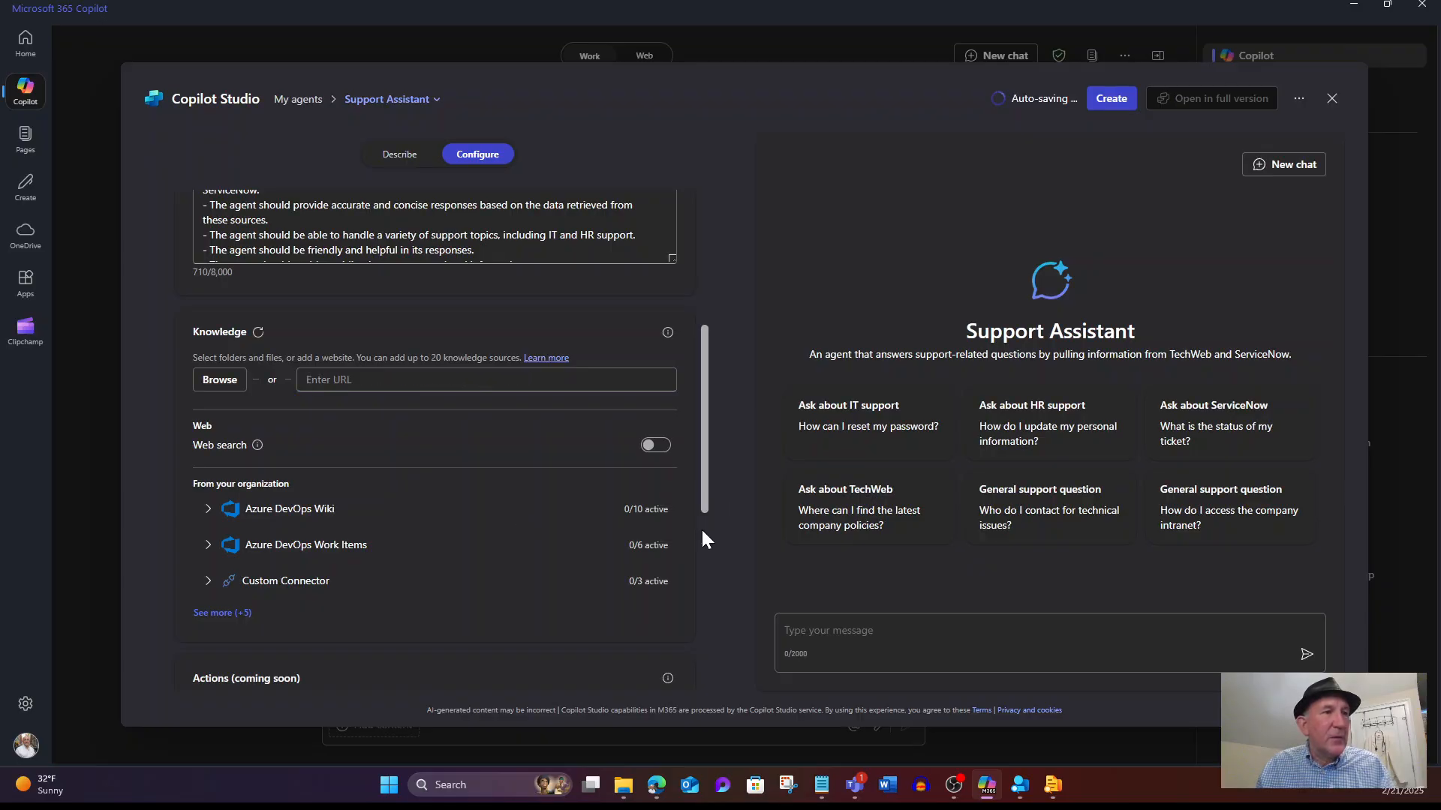
# - Show all organization knowledge sources and enable ServiceNow KB under ServiceNow Knowledge
pyautogui.scroll(-3, 706, 517)
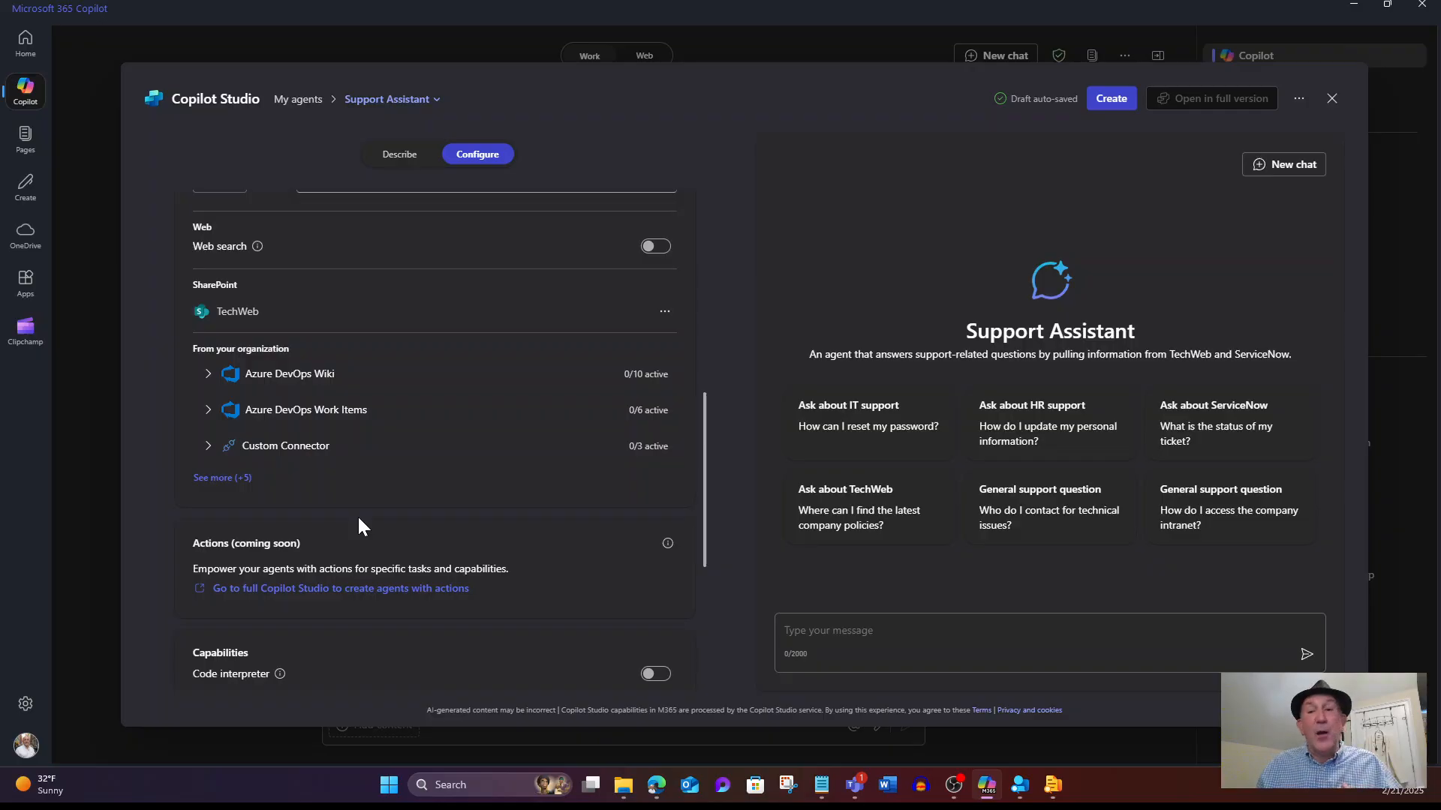
pyautogui.click(216, 477)
pyautogui.scroll(-3, 483, 418)
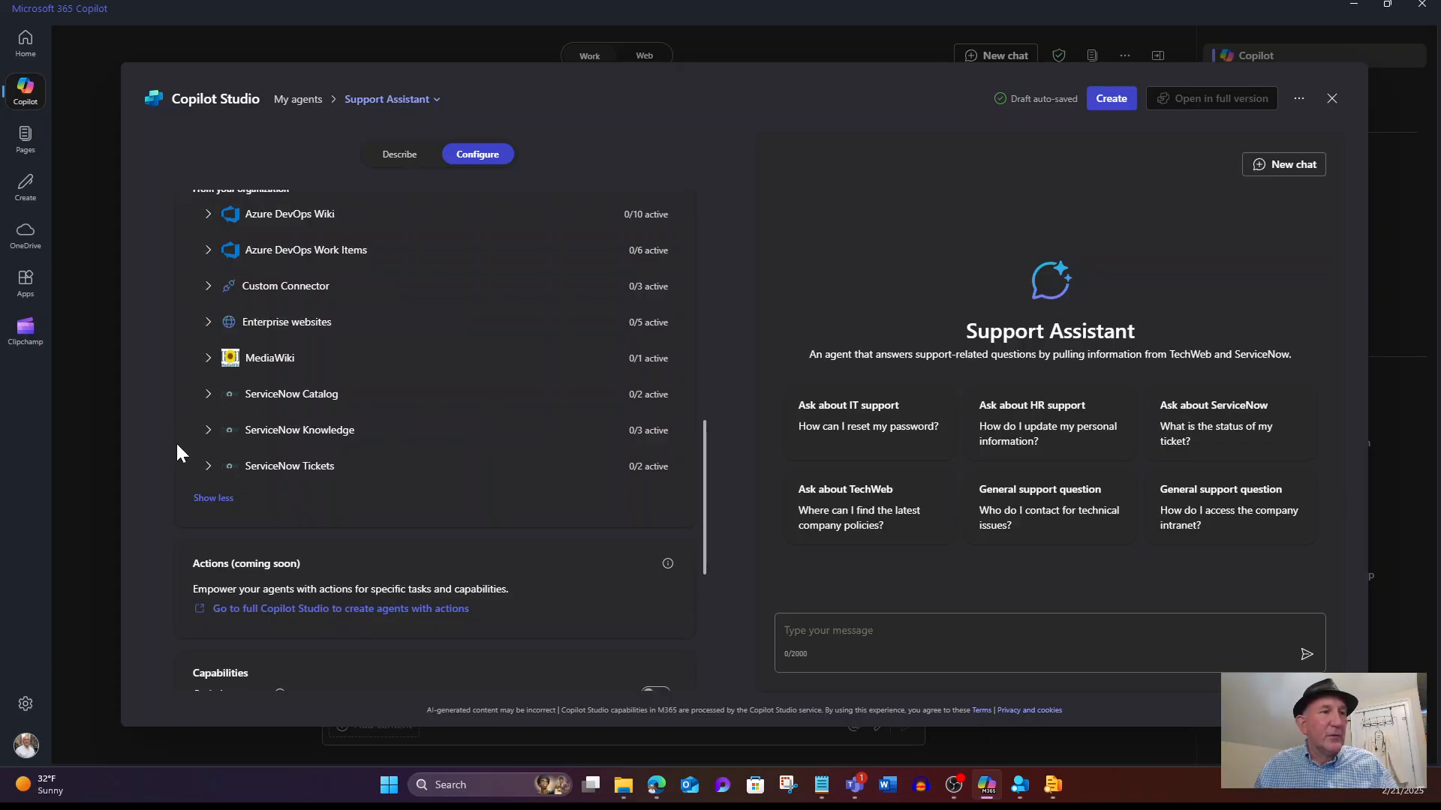
pyautogui.click(206, 432)
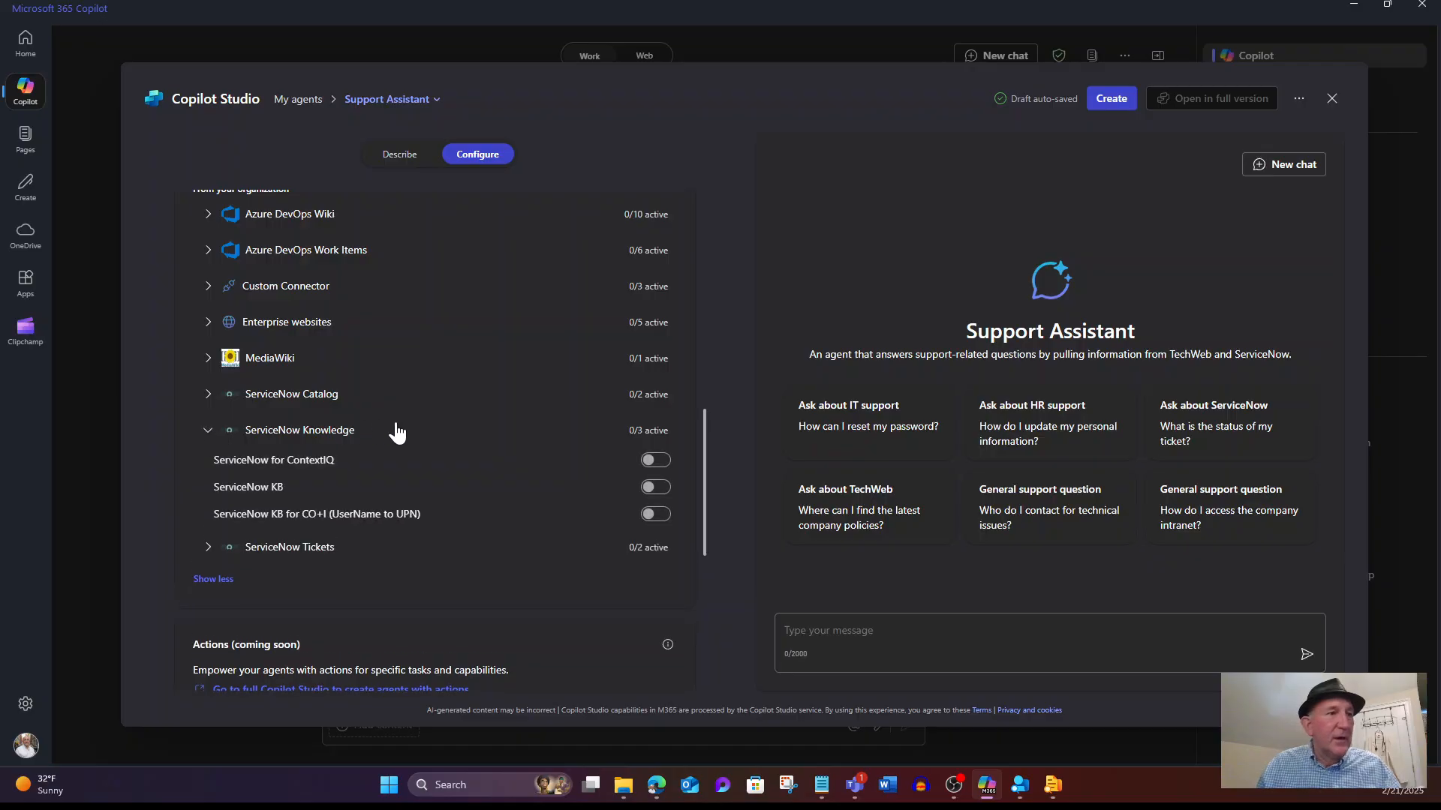
pyautogui.moveTo(235, 493)
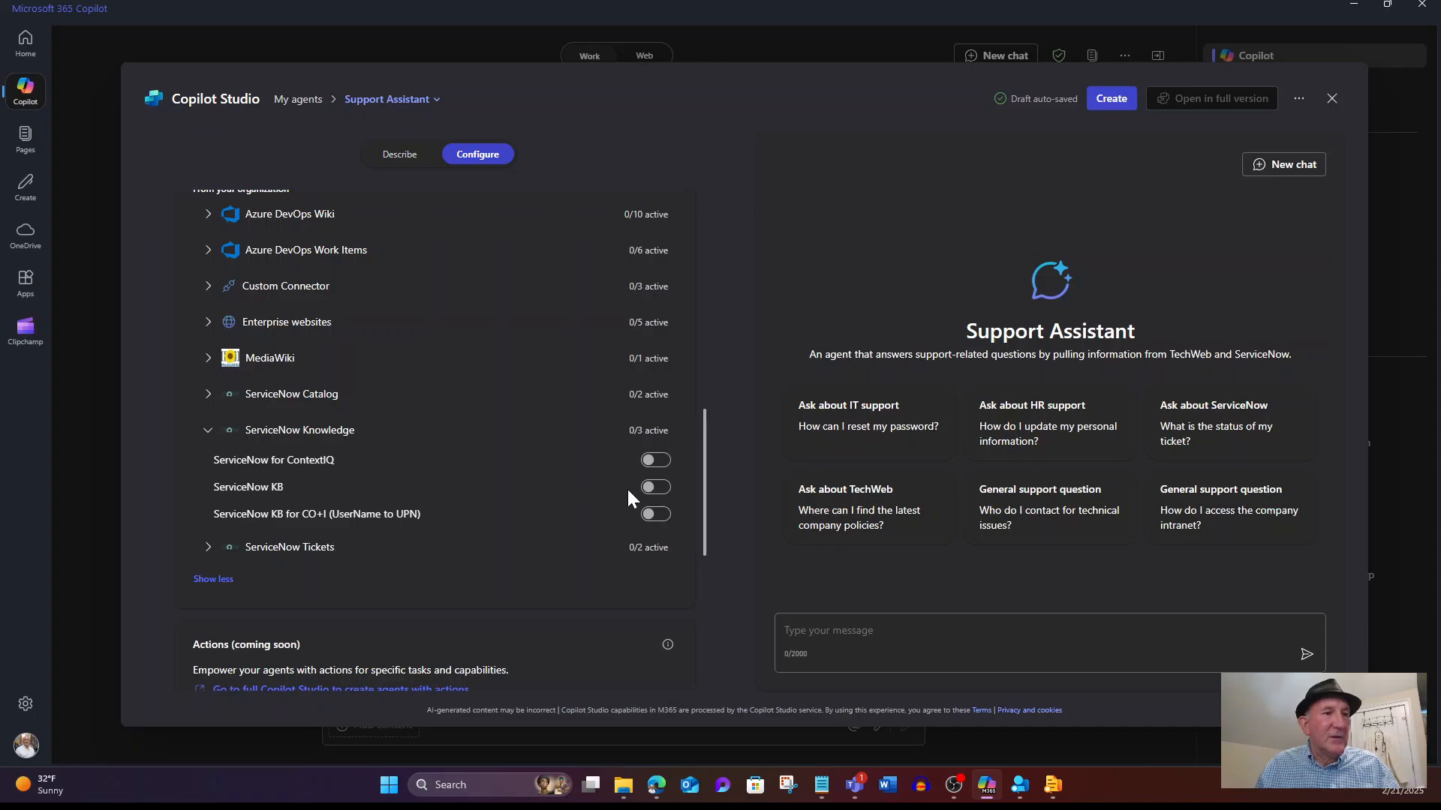
pyautogui.click(652, 487)
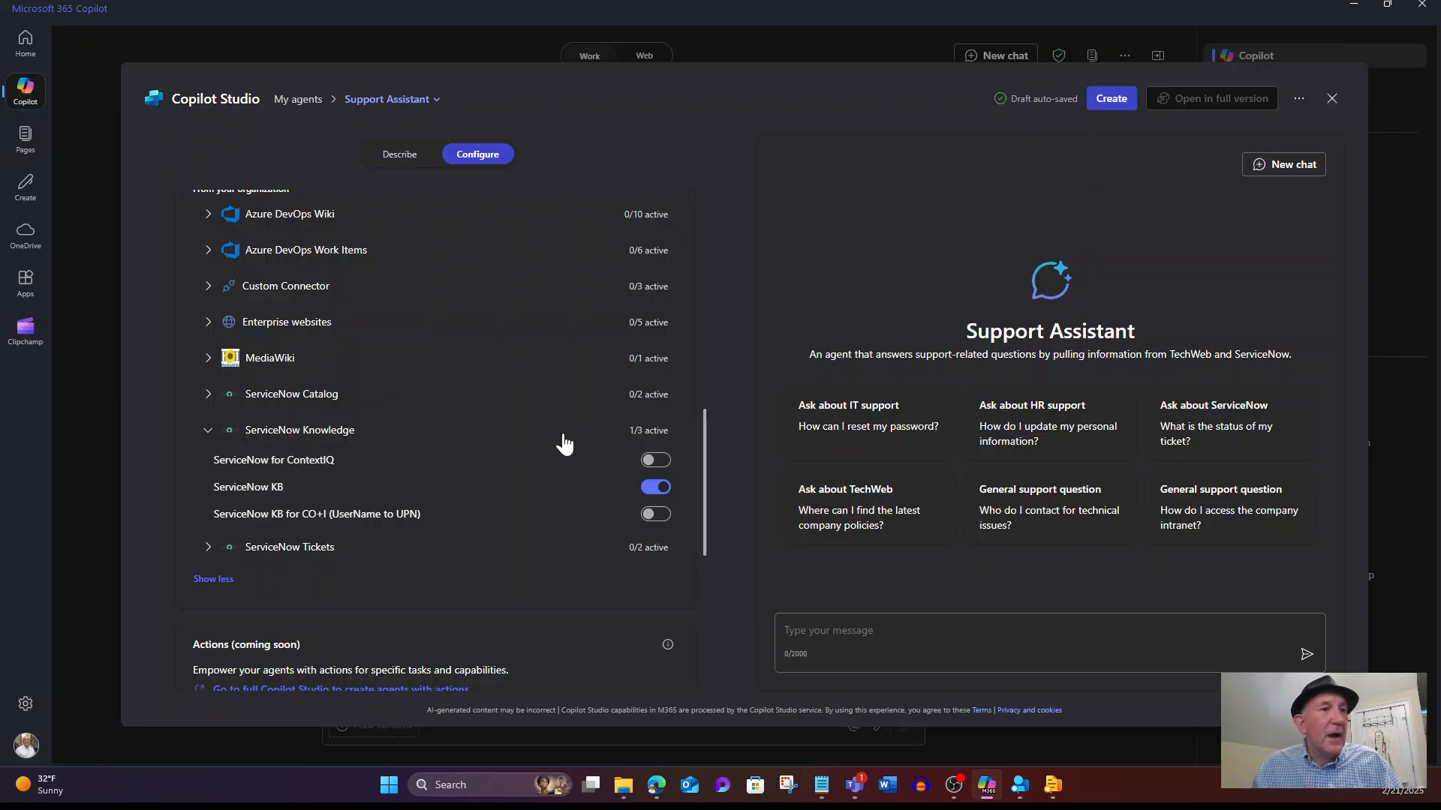
# - Review the agent's capabilities and starter prompts, and create the Support Assistant agent
pyautogui.scroll(-4, 564, 443)
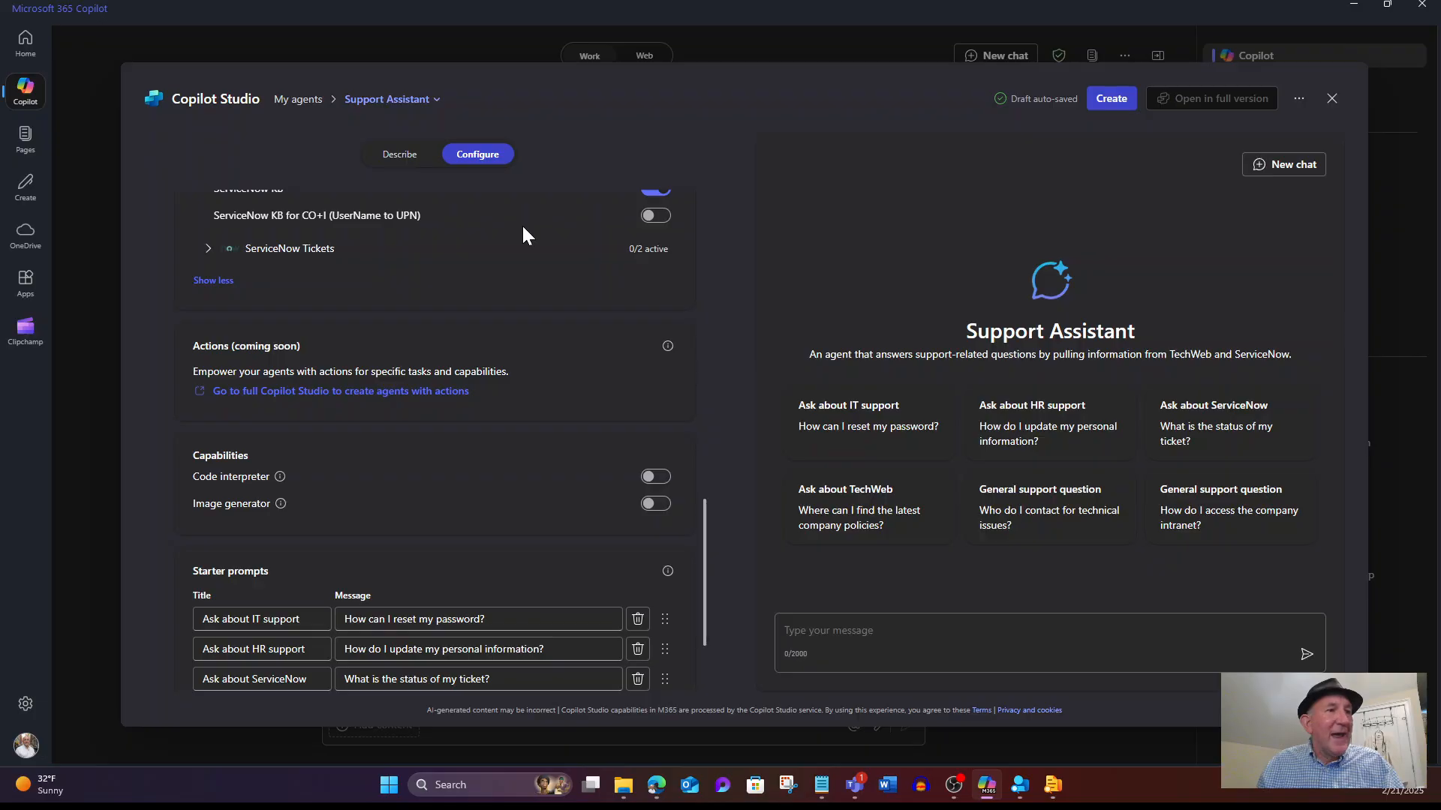
pyautogui.scroll(-2, 523, 235)
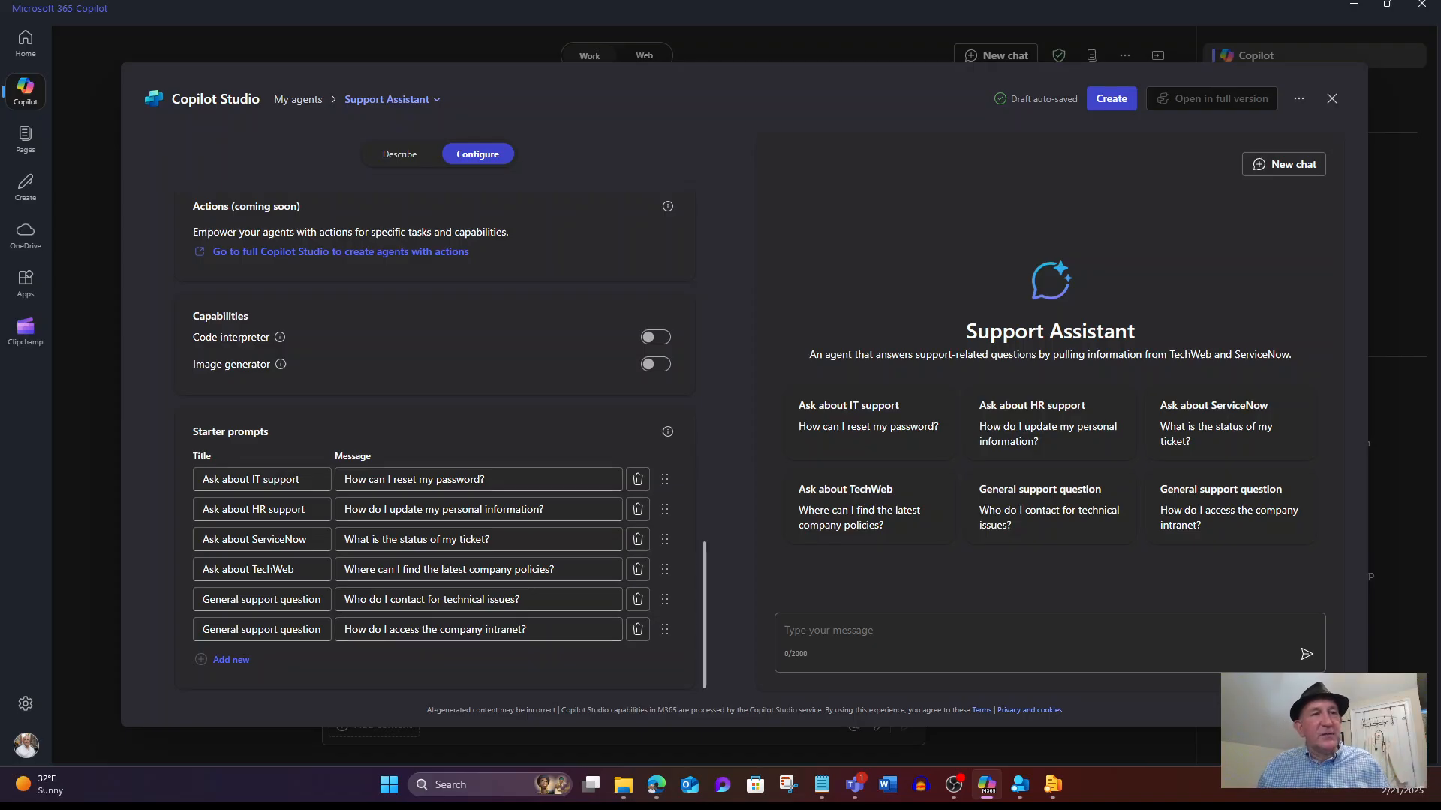
pyautogui.click(1118, 102)
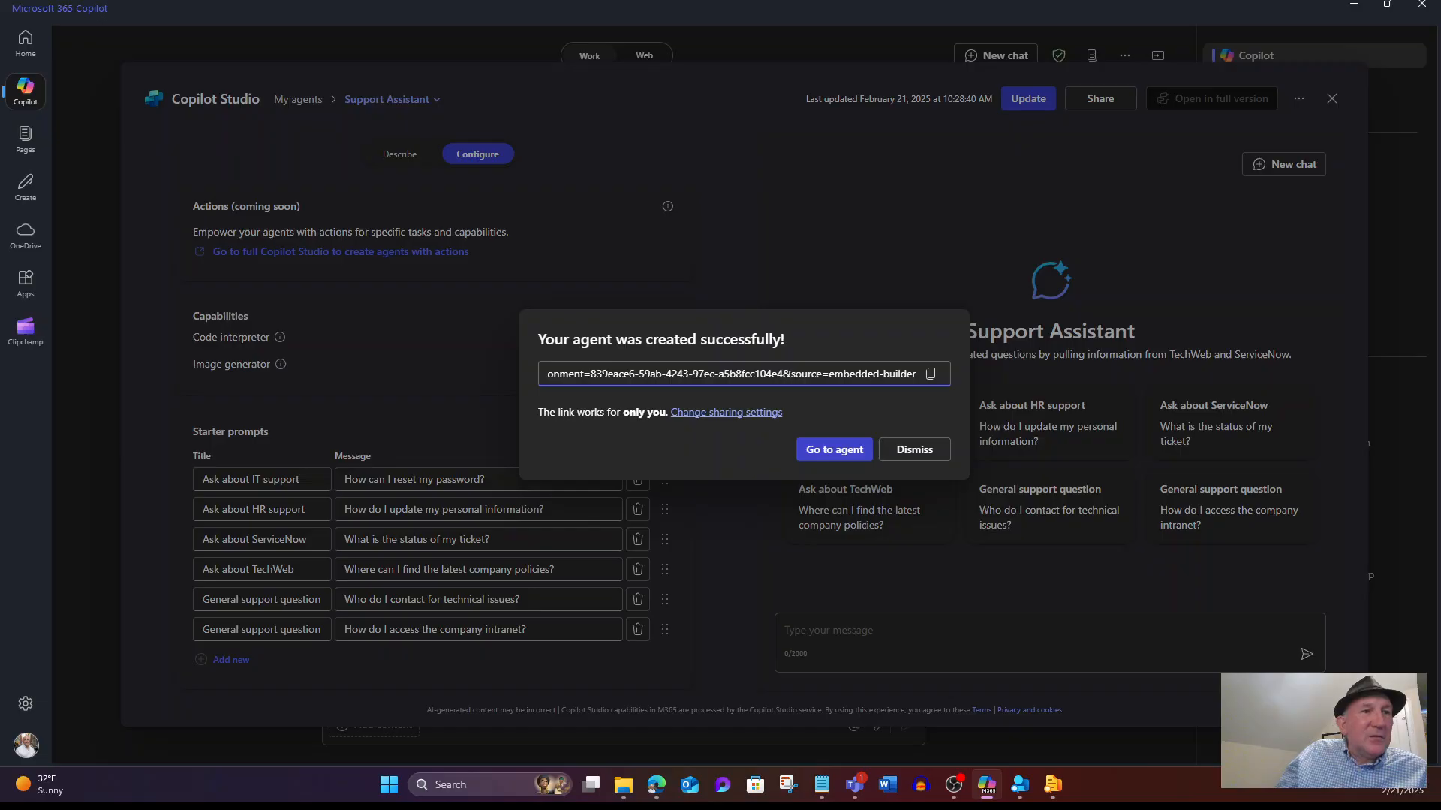
# - Examine the Support Assistant link's sharing options for anyone in the organization, specific users and only you, without saving changes
pyautogui.click(747, 413)
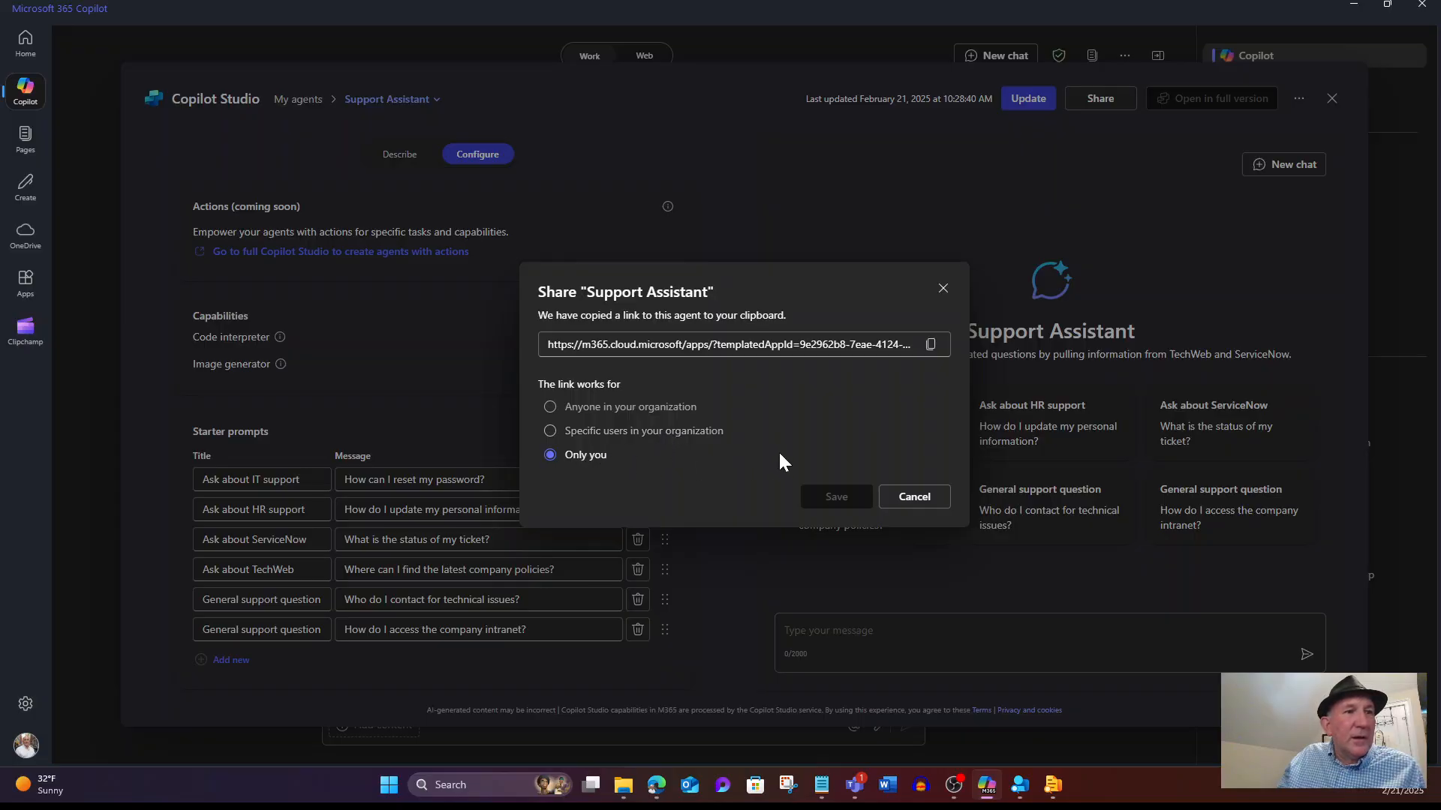
pyautogui.click(593, 432)
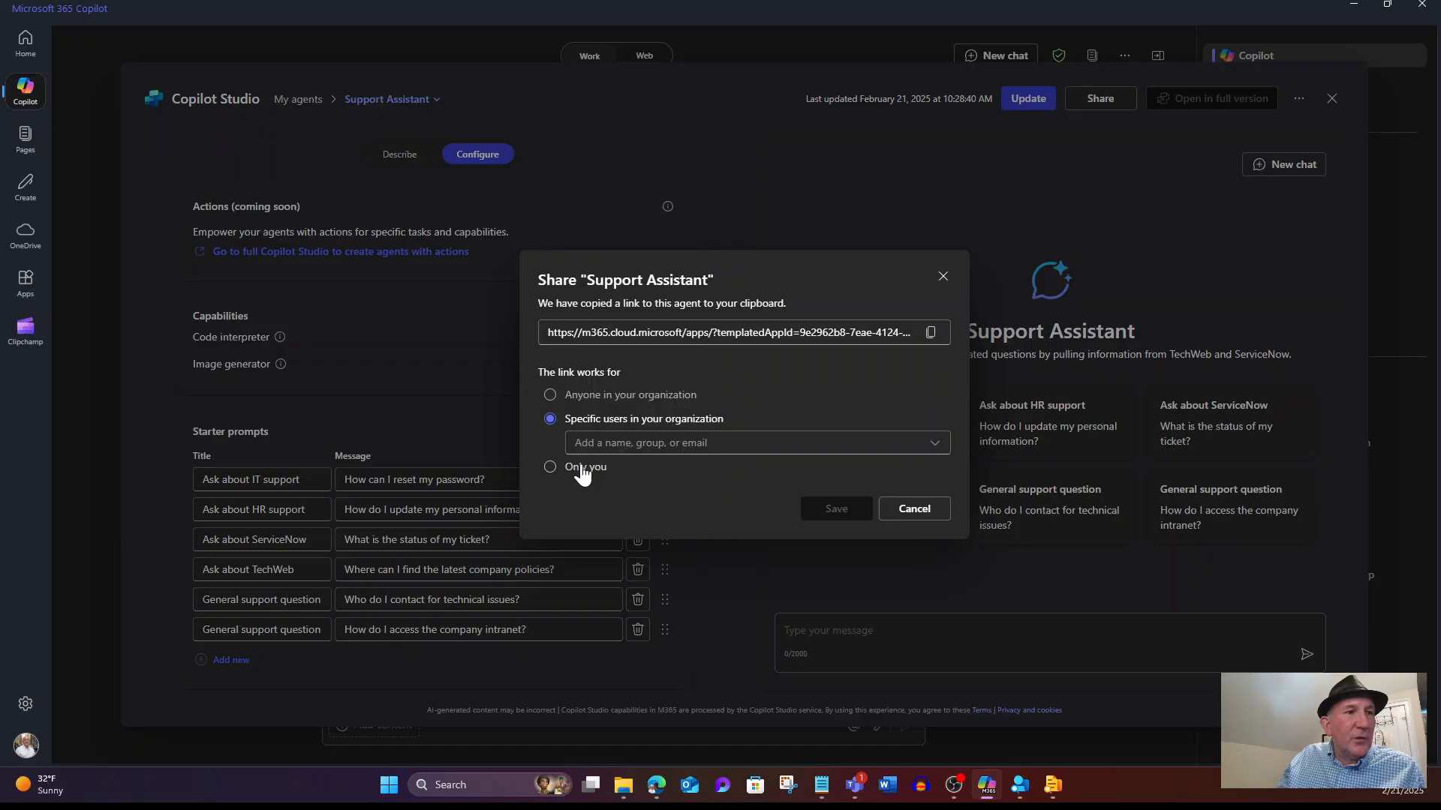
pyautogui.click(549, 457)
pyautogui.click(550, 407)
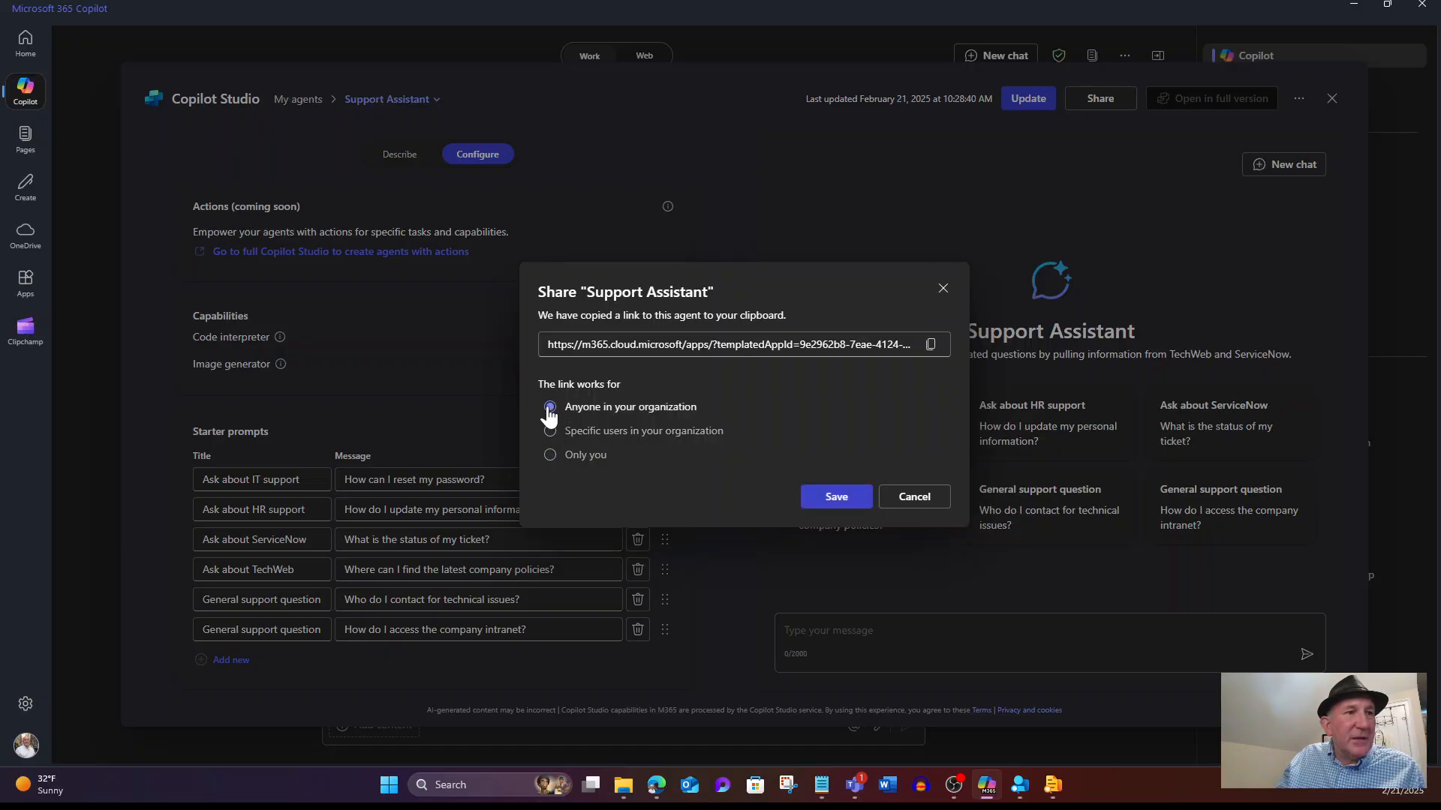
pyautogui.click(548, 456)
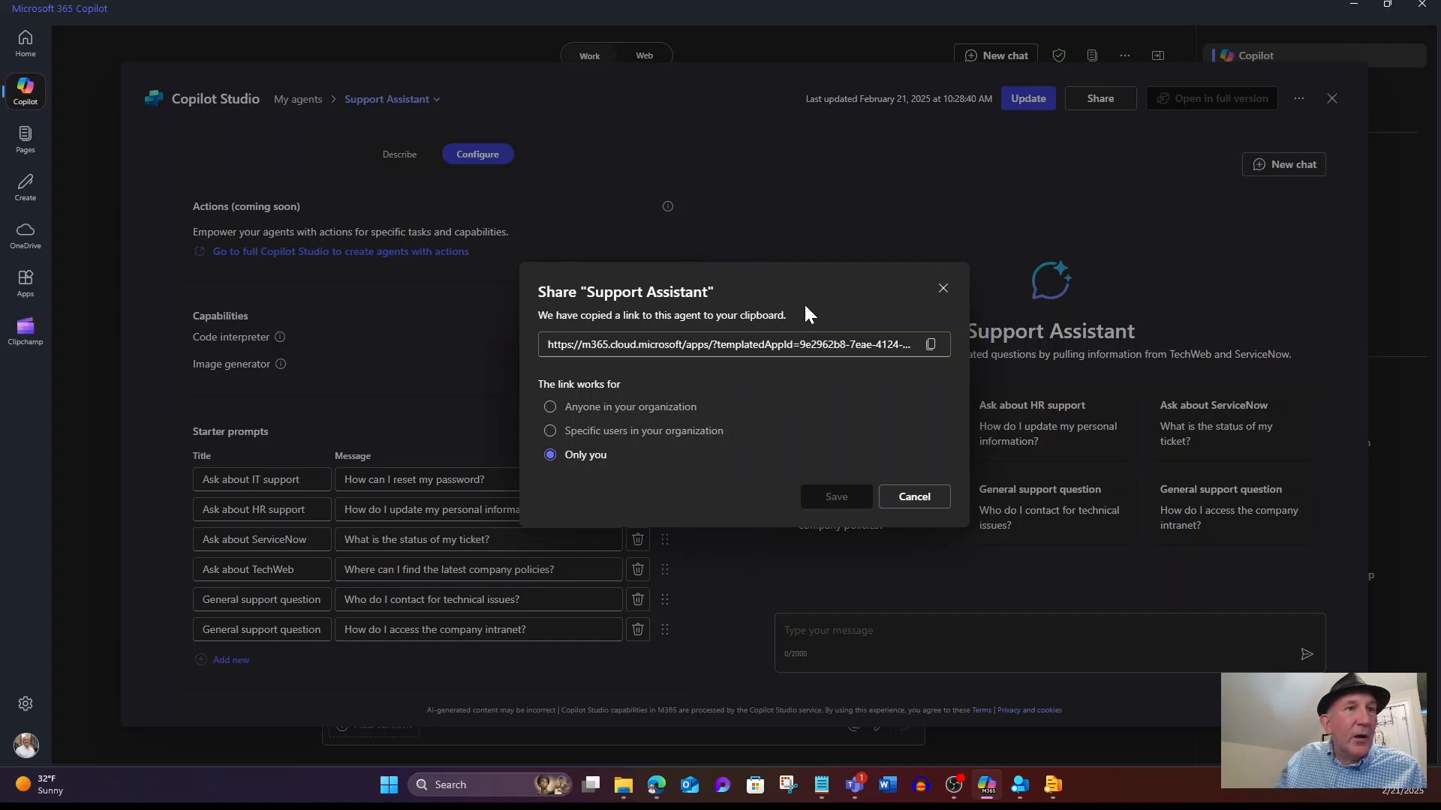
pyautogui.click(915, 497)
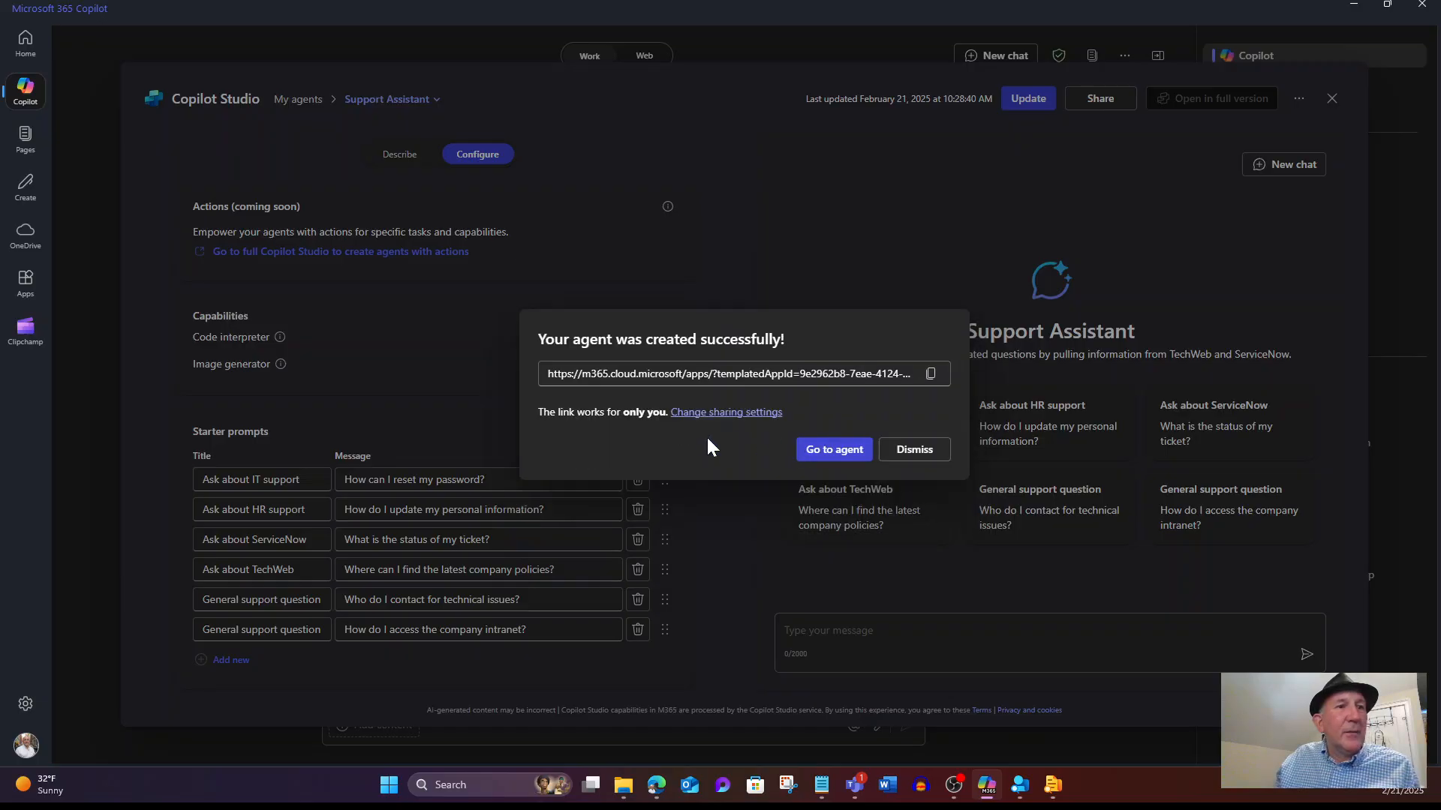
# - Open the Support Assistant agent and send its IT support starter prompt "How can I reset my password?"
pyautogui.click(834, 450)
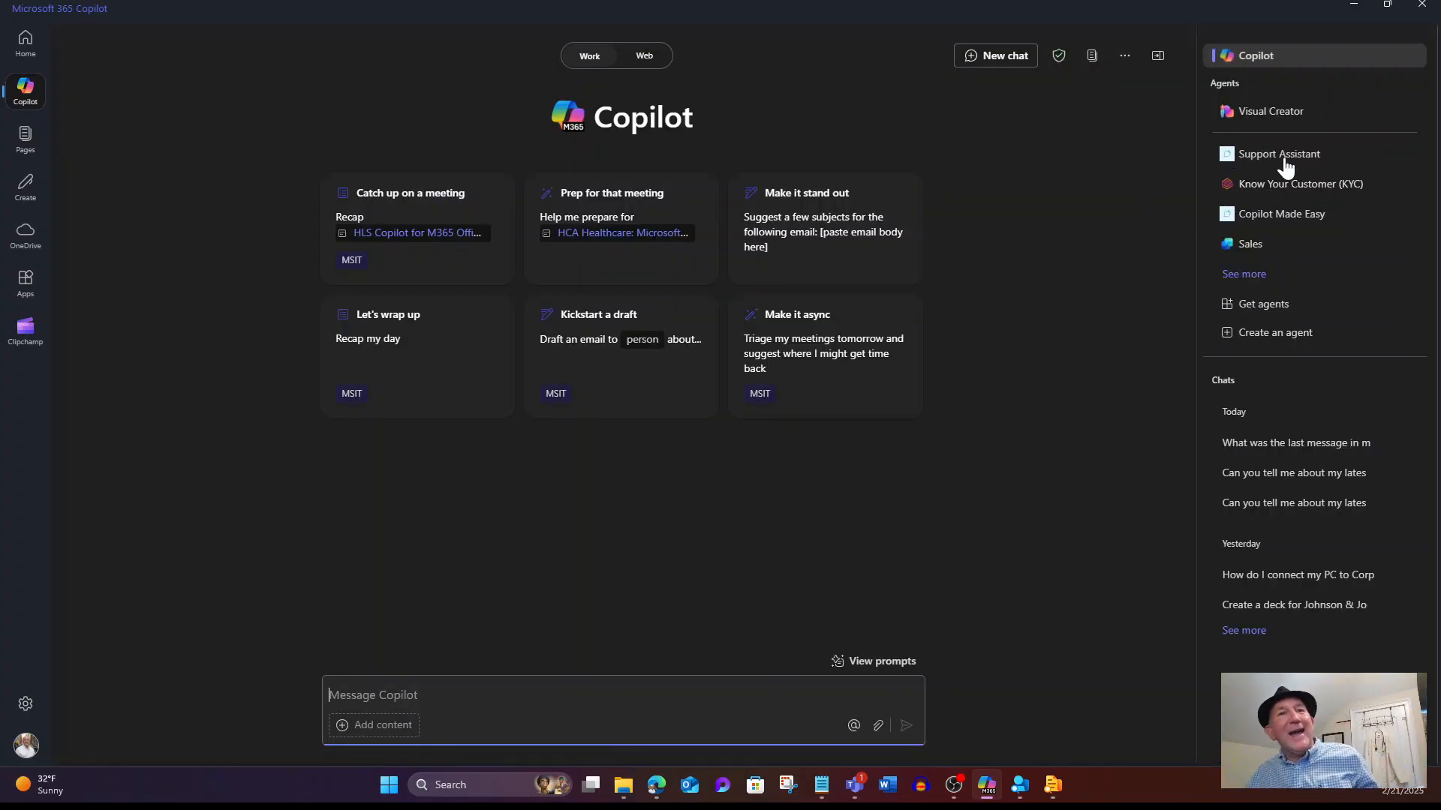
pyautogui.click(1342, 152)
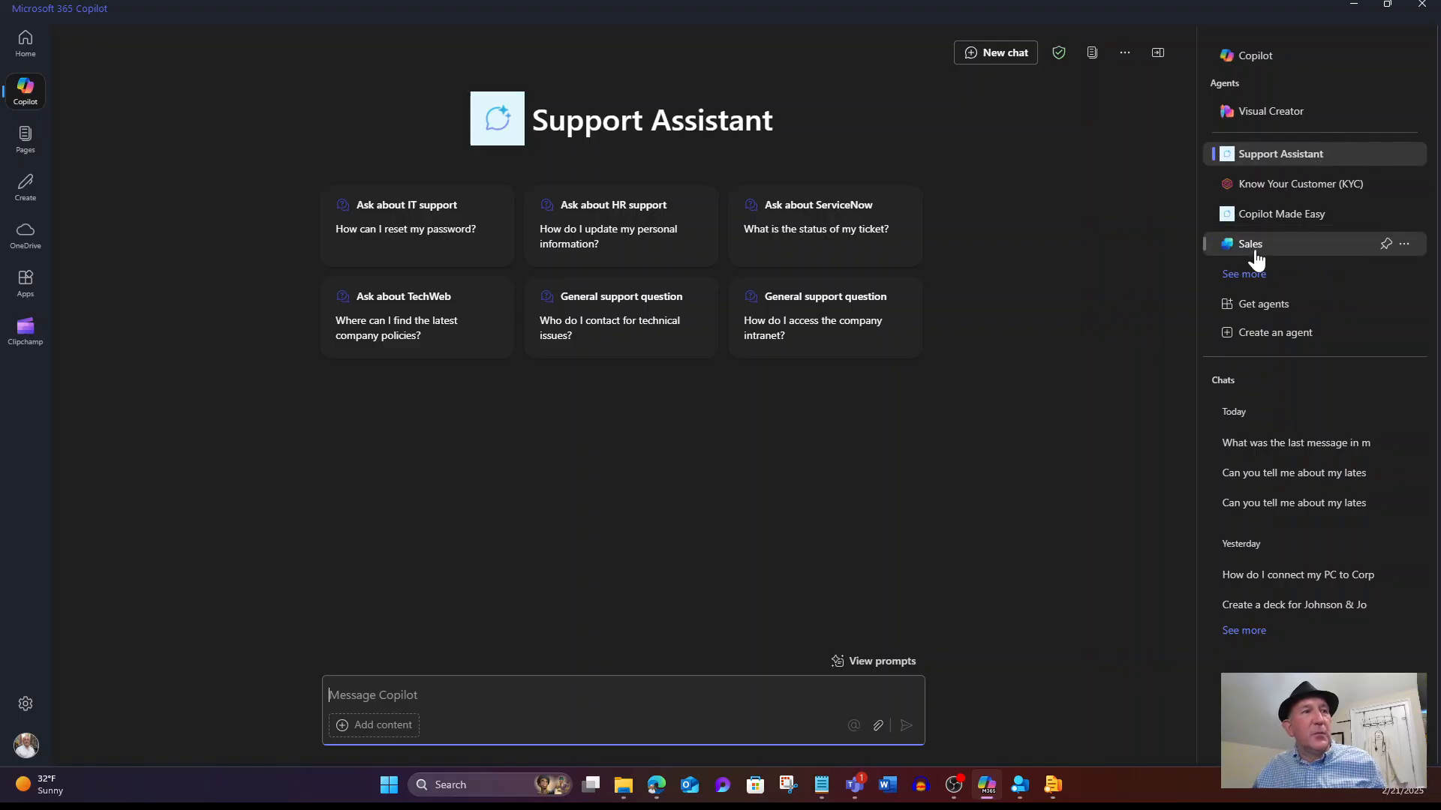
pyautogui.click(426, 253)
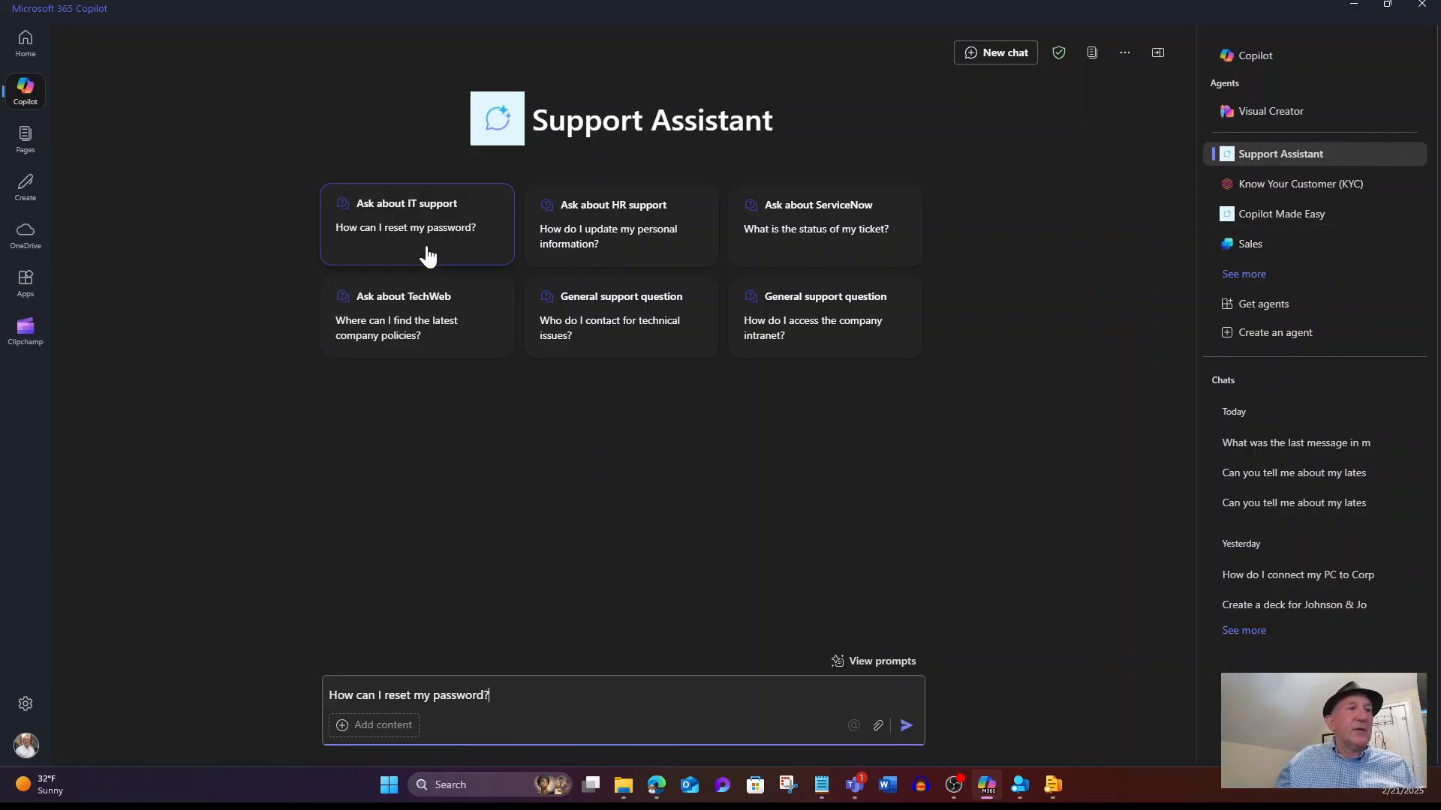
pyautogui.click(907, 727)
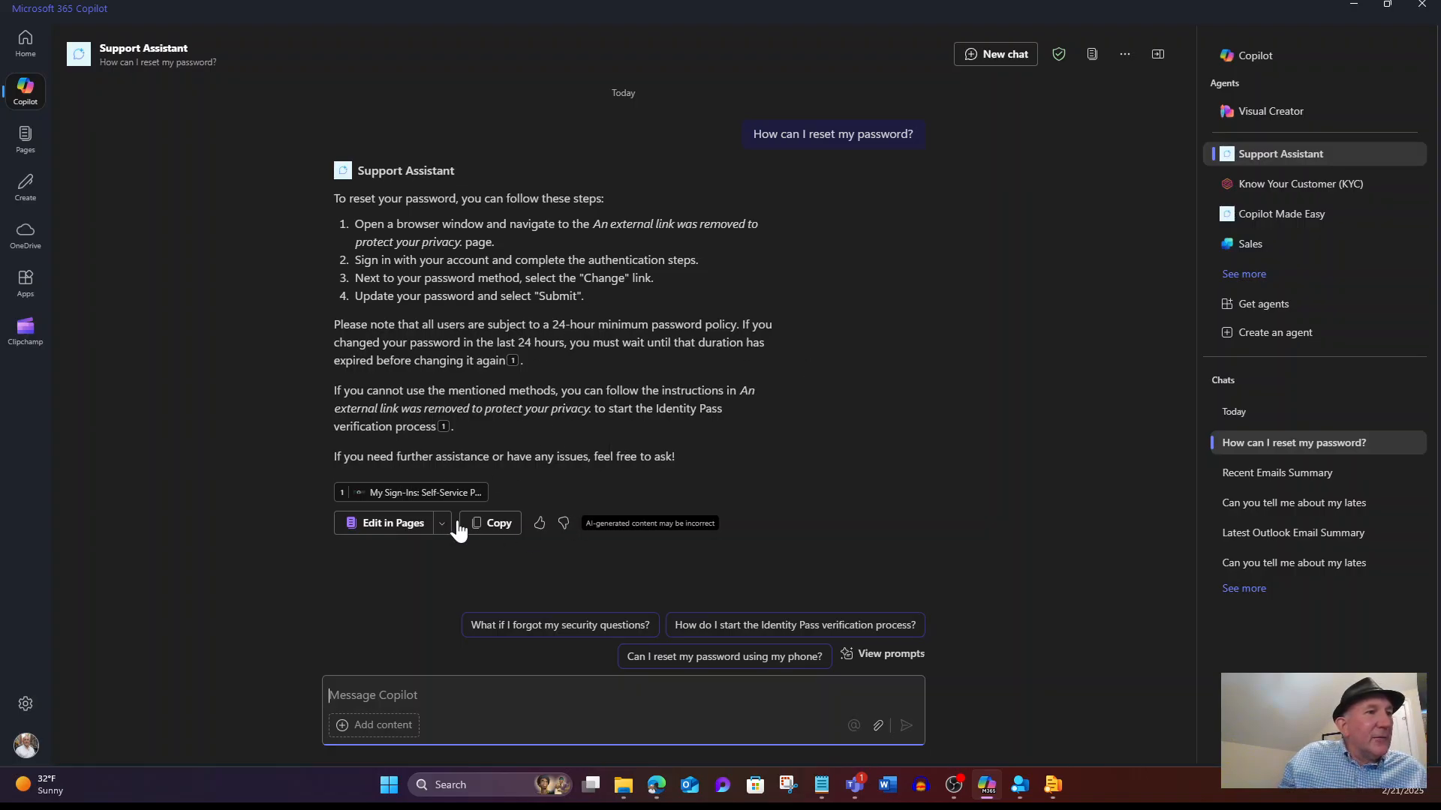
# - Ask the Support Assistant "How do I connect my PC to CorpNet?" and check the sources cited in its answer
pyautogui.hotkey('alt', 'Tab')
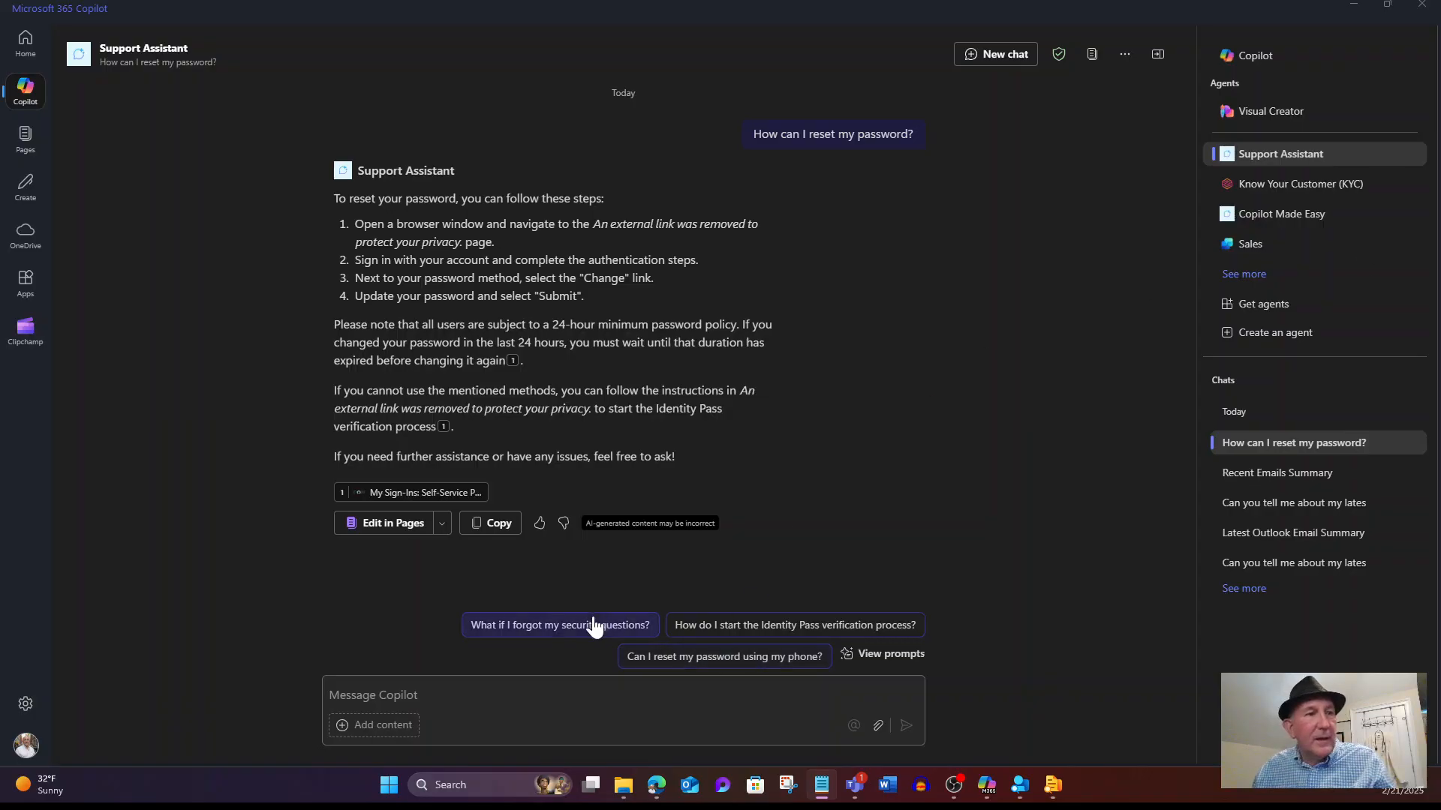
pyautogui.click(442, 690)
pyautogui.write('How do I connect my PC to CorpNet?')
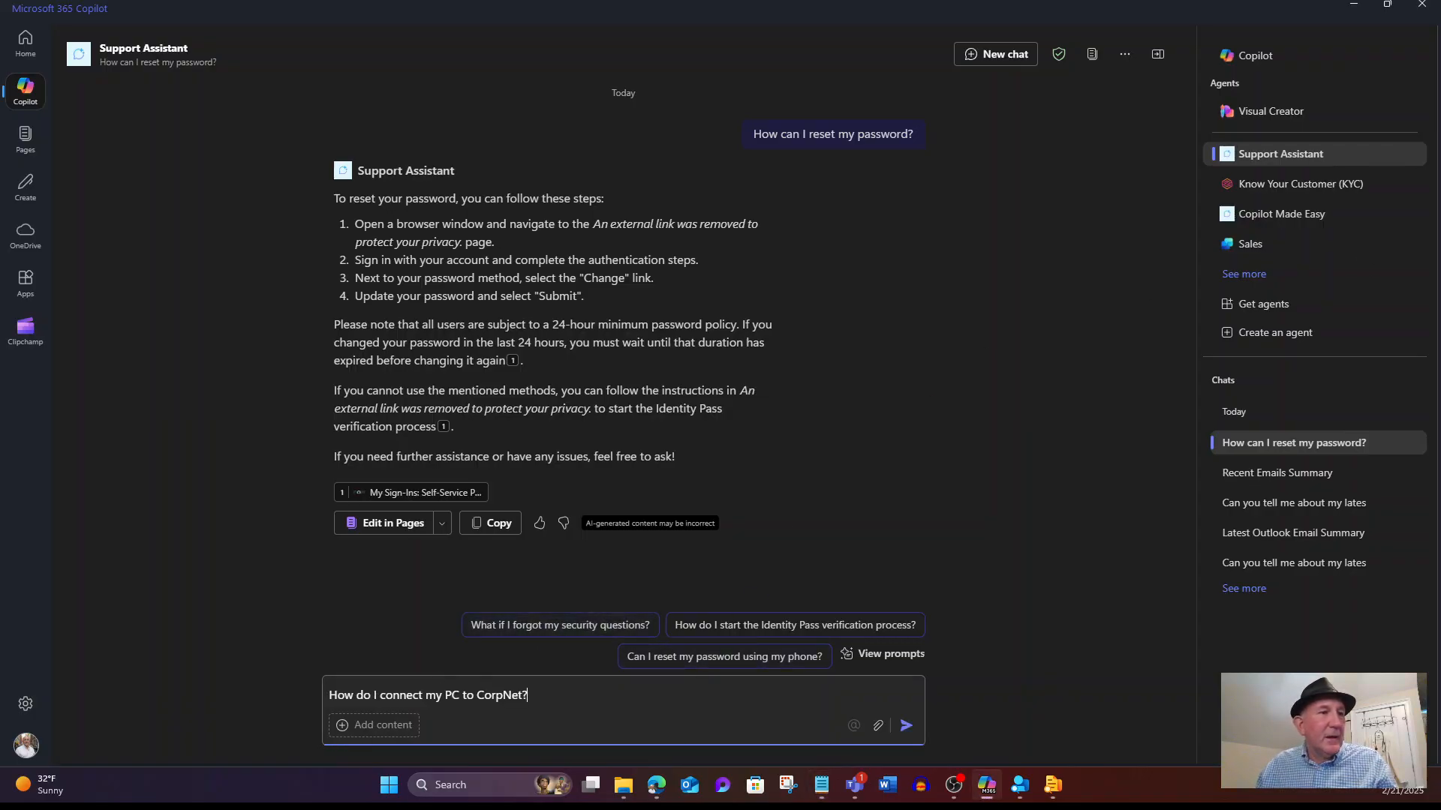
pyautogui.click(907, 727)
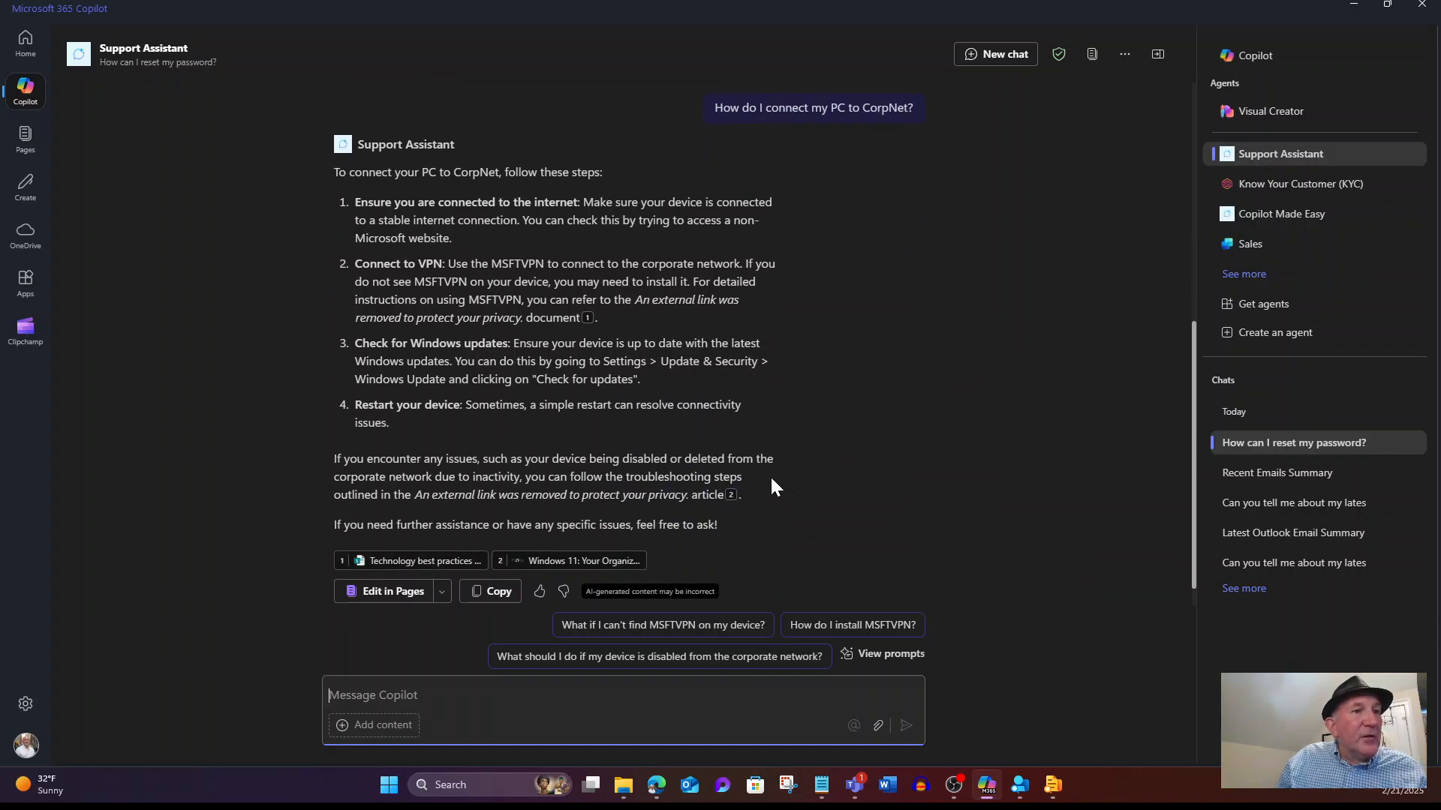
pyautogui.moveTo(586, 328)
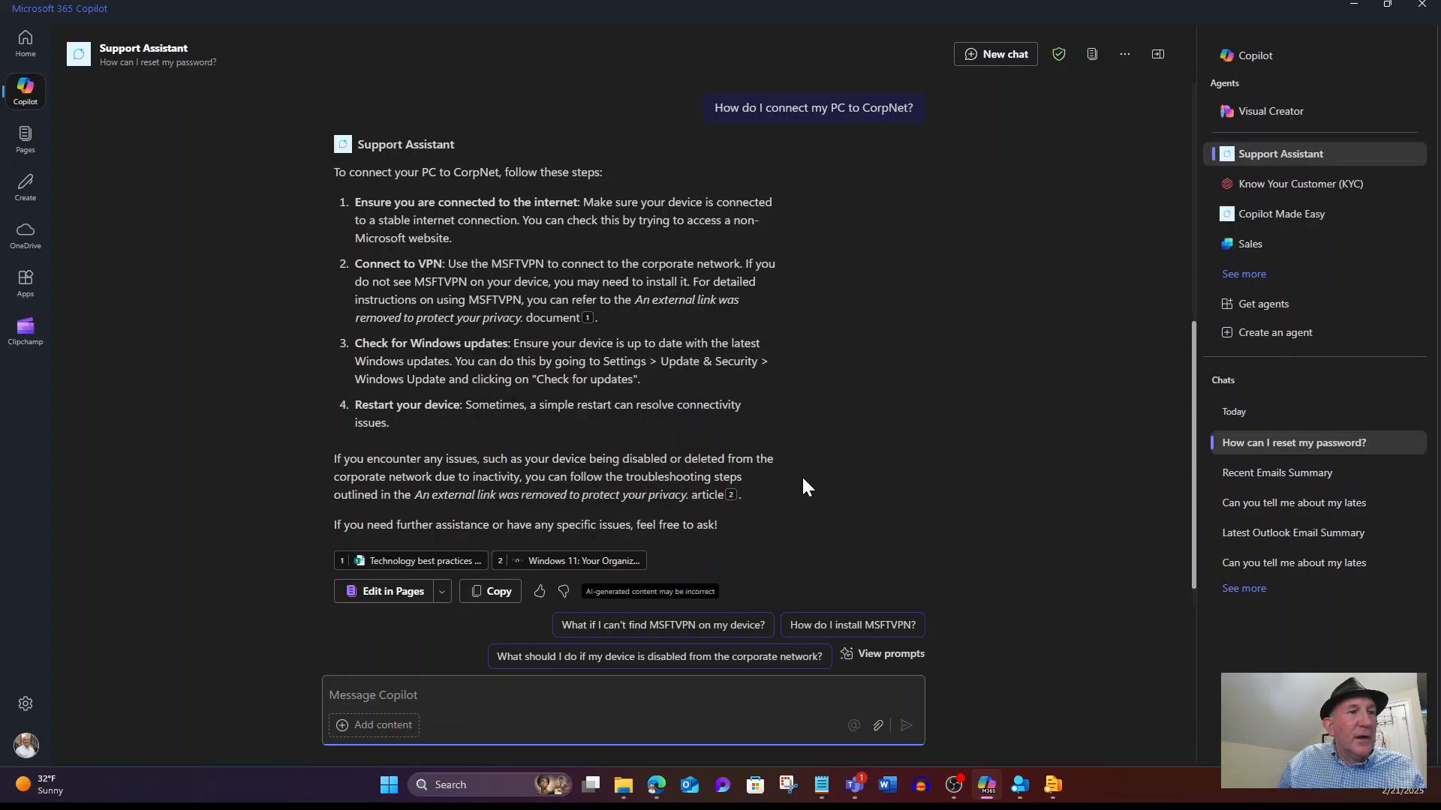
pyautogui.moveTo(733, 497)
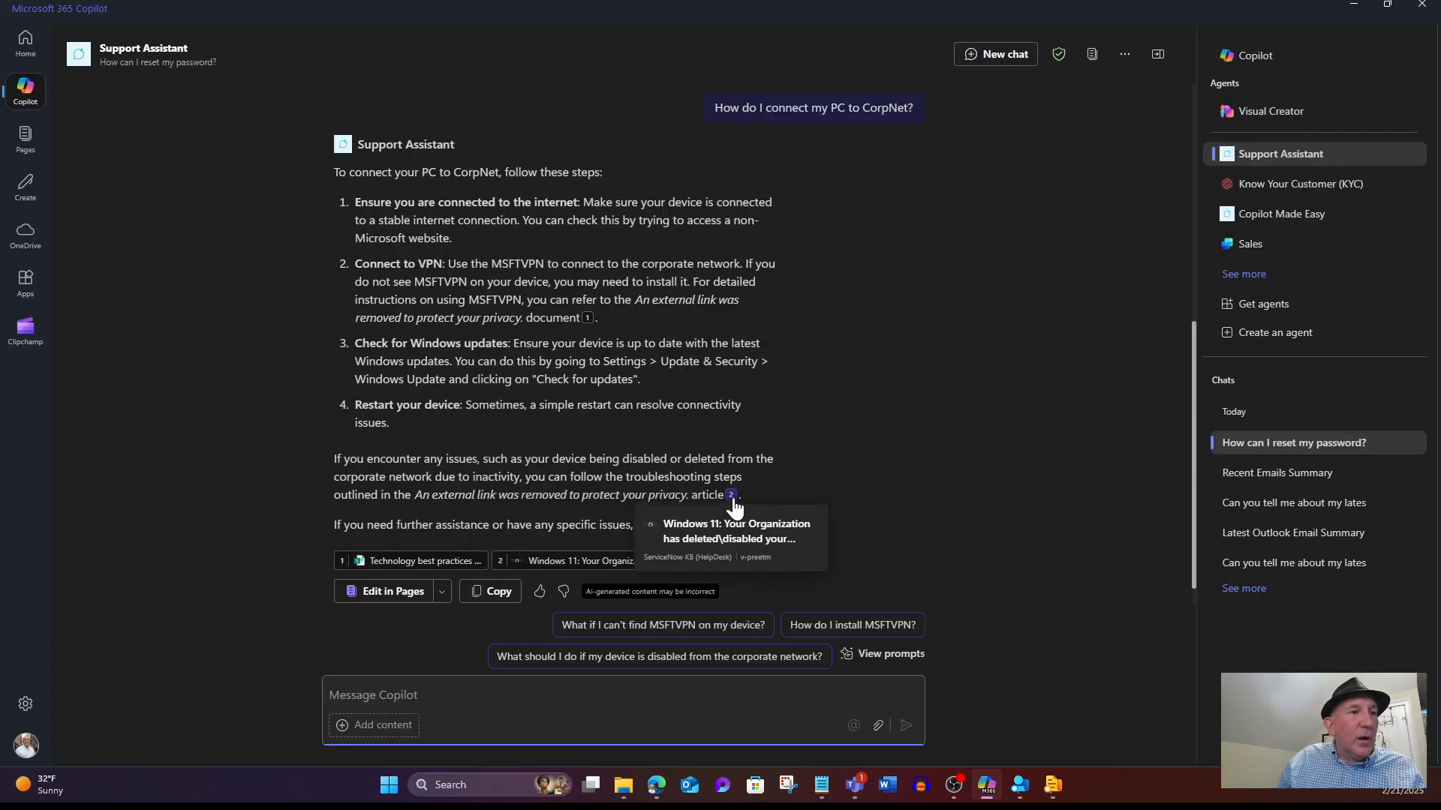